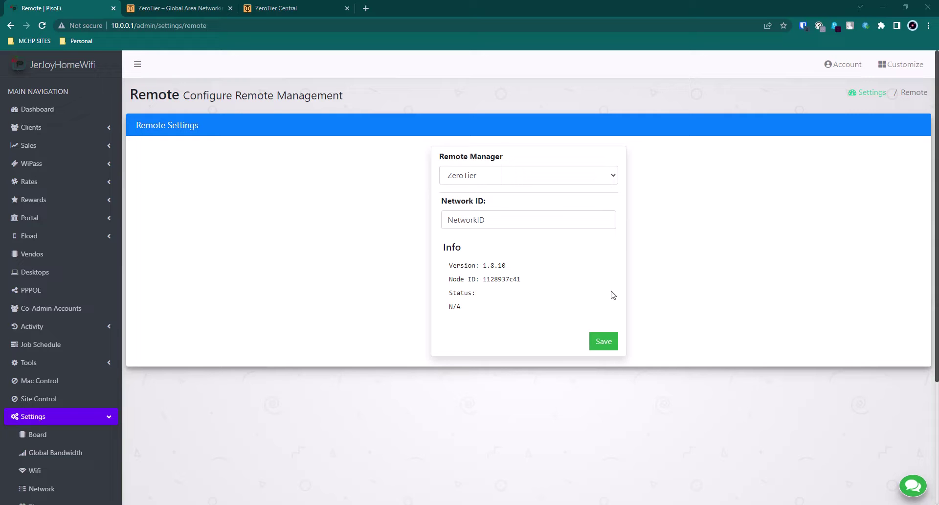
# Examine the remote manager options and the software version shown in the page footer.
pyautogui.click(572, 175)
pyautogui.click(571, 175)
pyautogui.scroll(-3, 670, 239)
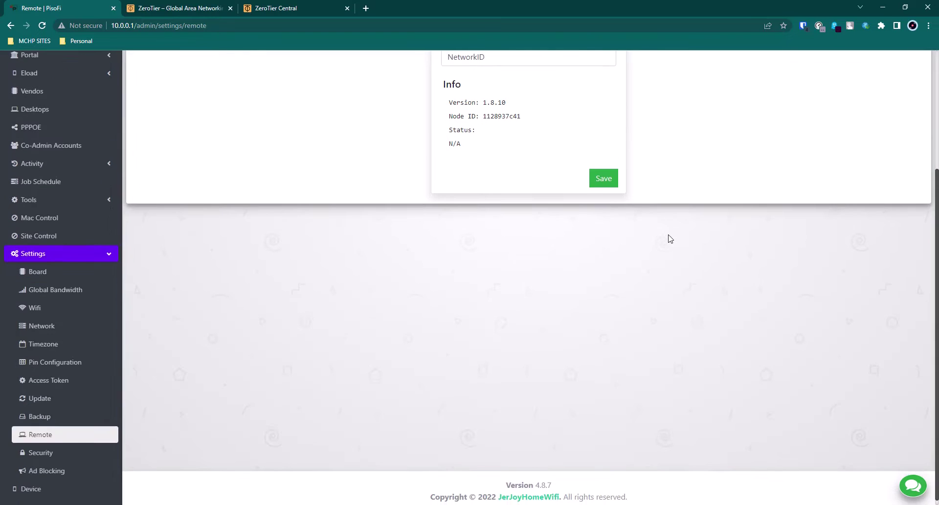
pyautogui.scroll(3, 670, 239)
pyautogui.scroll(-3, 670, 238)
pyautogui.moveTo(571, 487); pyautogui.dragTo(495, 480)
pyautogui.click(536, 392)
pyautogui.scroll(3, 631, 432)
pyautogui.scroll(-3, 631, 433)
pyautogui.scroll(3, 631, 433)
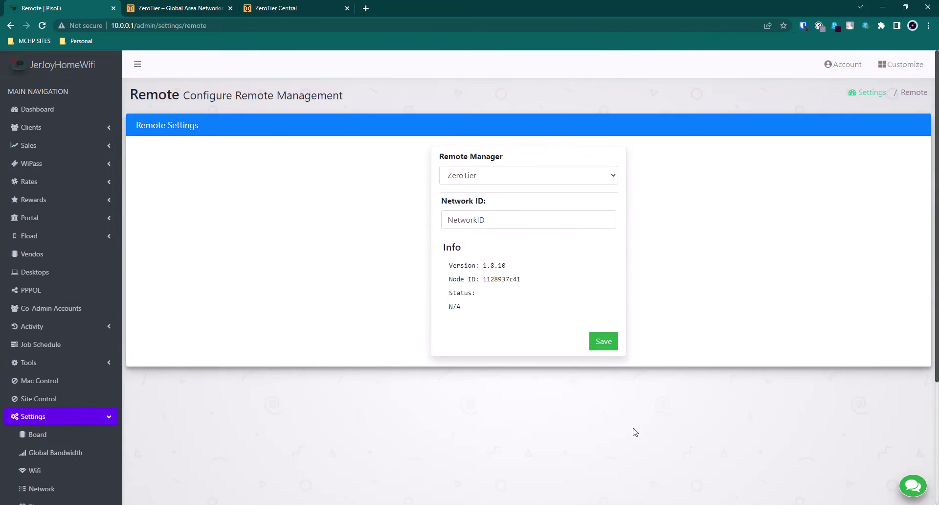
# Run the system installation verification in the System Checker tool.
pyautogui.scroll(-3, 646, 433)
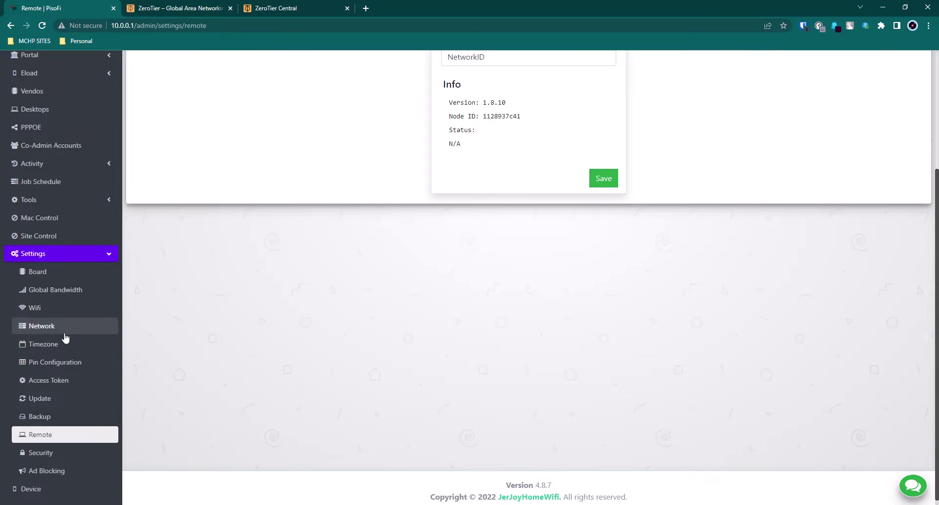
pyautogui.click(82, 200)
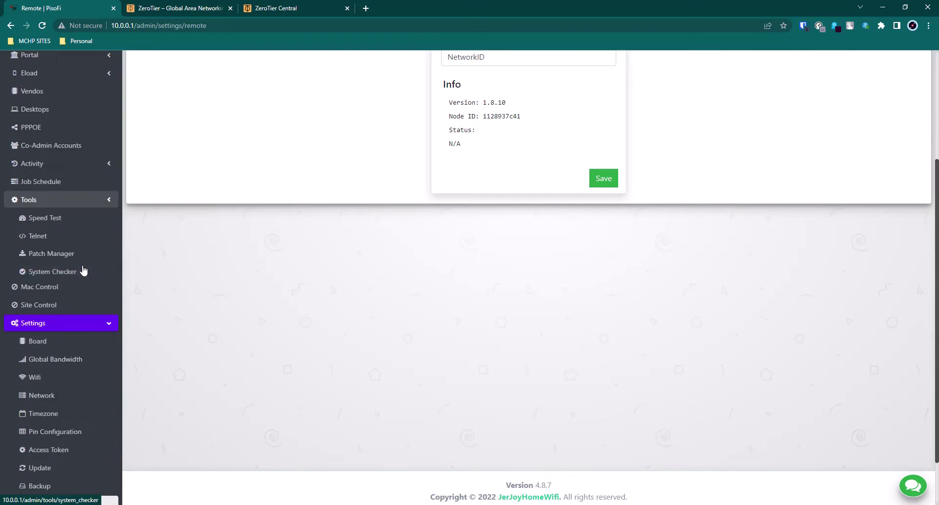
pyautogui.click(84, 273)
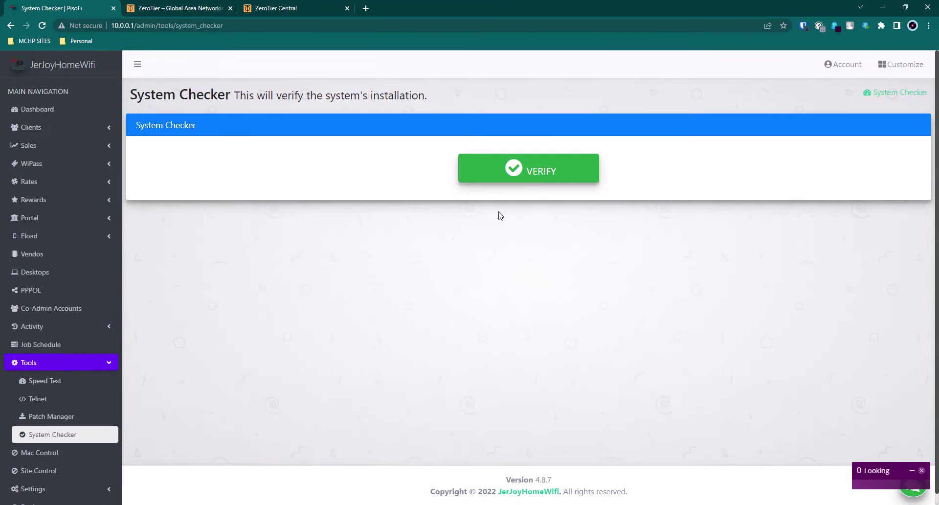
pyautogui.click(532, 175)
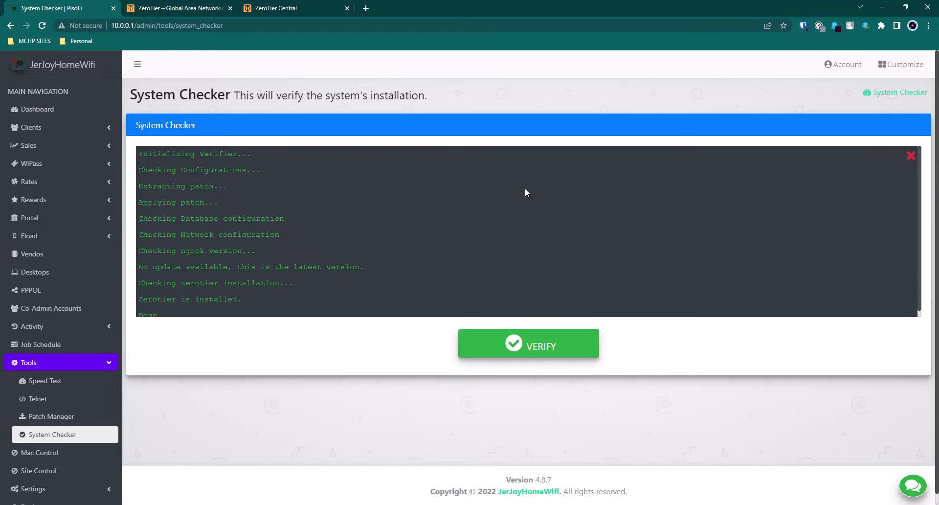
# Check the ZeroTier installation lines at the end of the System Checker output.
pyautogui.scroll(-1, 494, 188)
pyautogui.moveTo(254, 293); pyautogui.dragTo(140, 274)
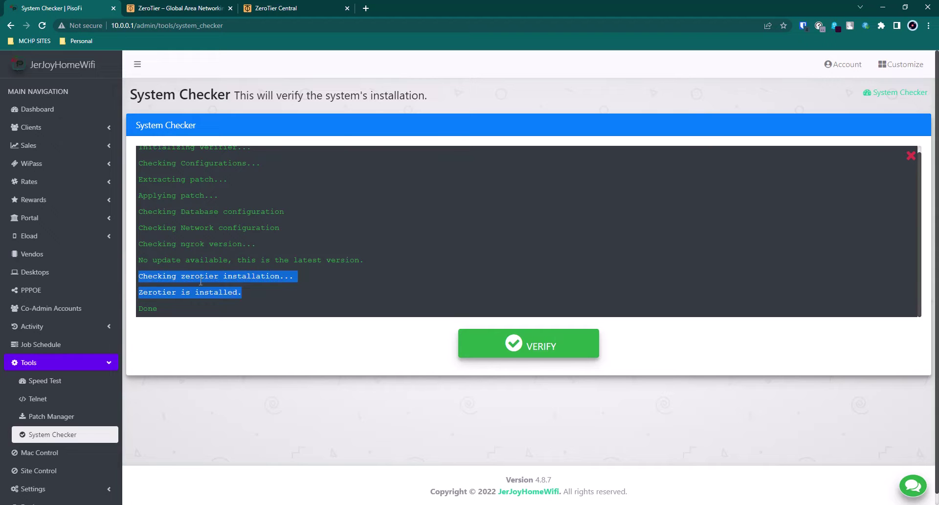
pyautogui.click(253, 305)
pyautogui.moveTo(258, 294); pyautogui.dragTo(188, 277)
pyautogui.click(191, 281)
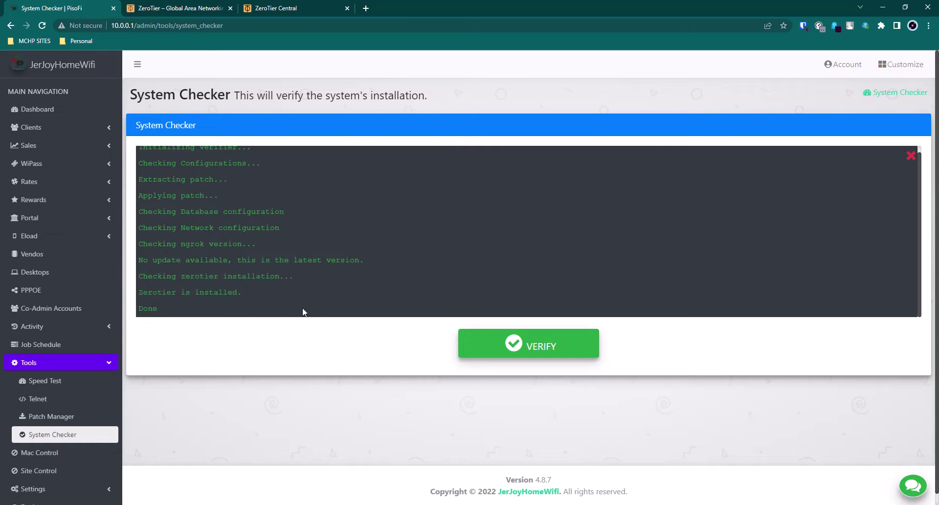
pyautogui.moveTo(161, 314); pyautogui.dragTo(134, 299)
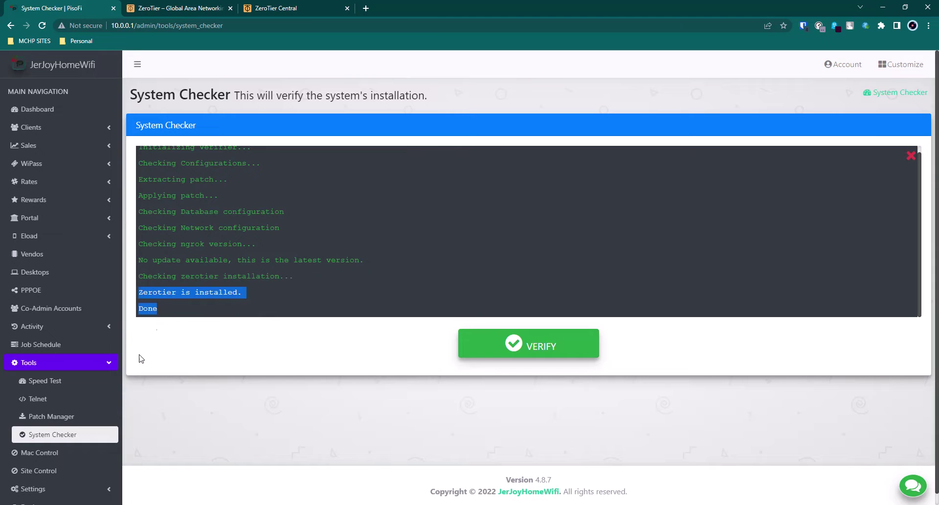
# In the network settings, save the captive portal domain portal.pisofiph with extension com, and save Google as the DNS server.
pyautogui.click(104, 364)
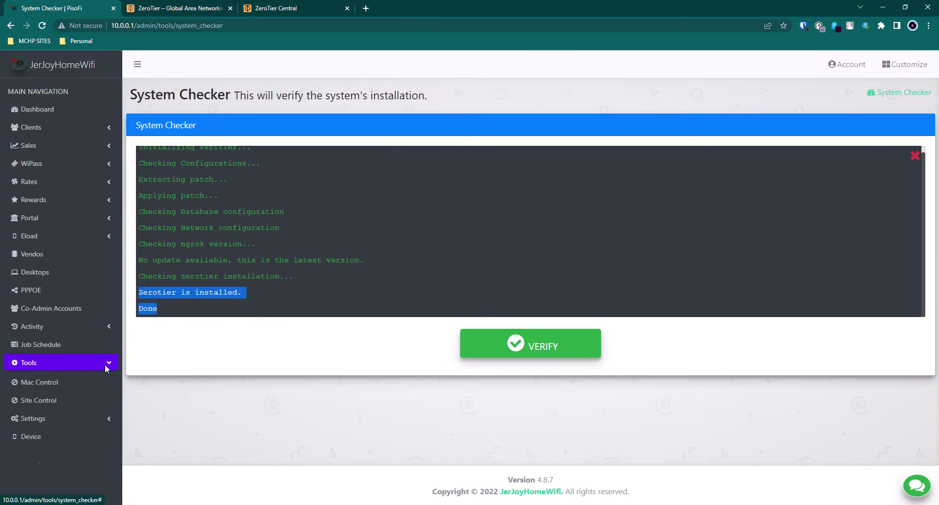
pyautogui.click(101, 416)
pyautogui.scroll(-3, 99, 414)
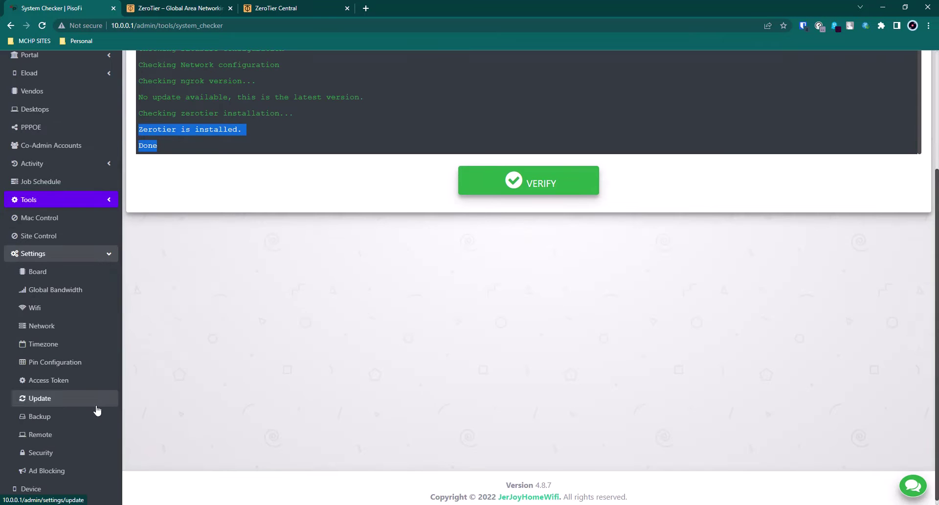
pyautogui.click(74, 327)
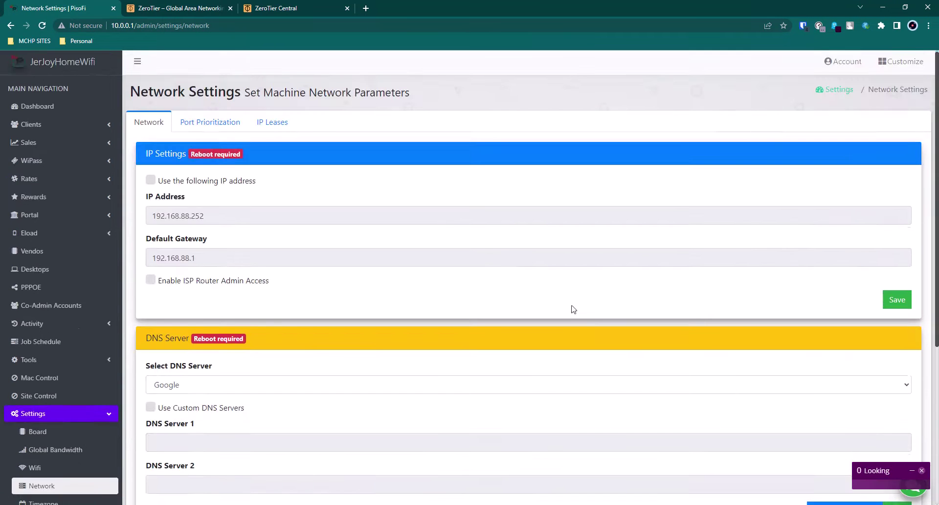
pyautogui.scroll(-5, 866, 435)
pyautogui.click(898, 421)
pyautogui.click(512, 165)
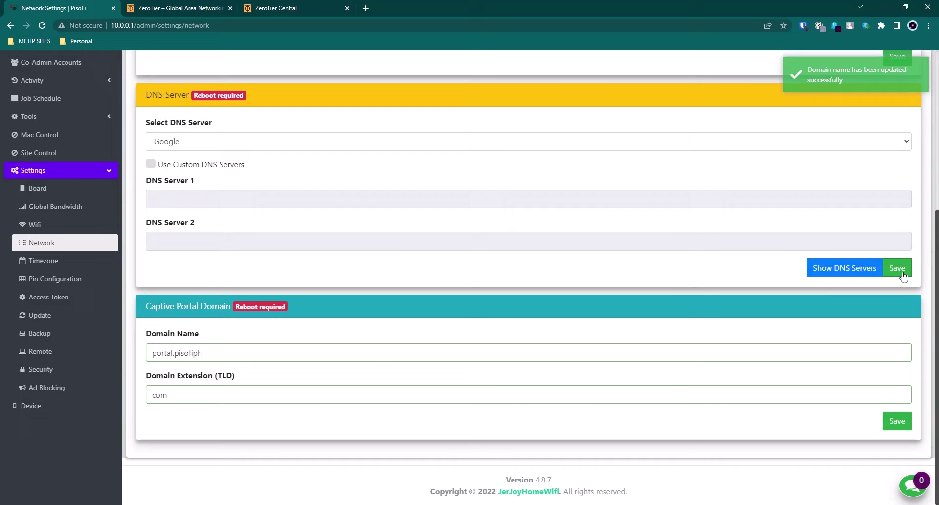
pyautogui.click(903, 273)
pyautogui.click(521, 170)
pyautogui.scroll(5, 65, 335)
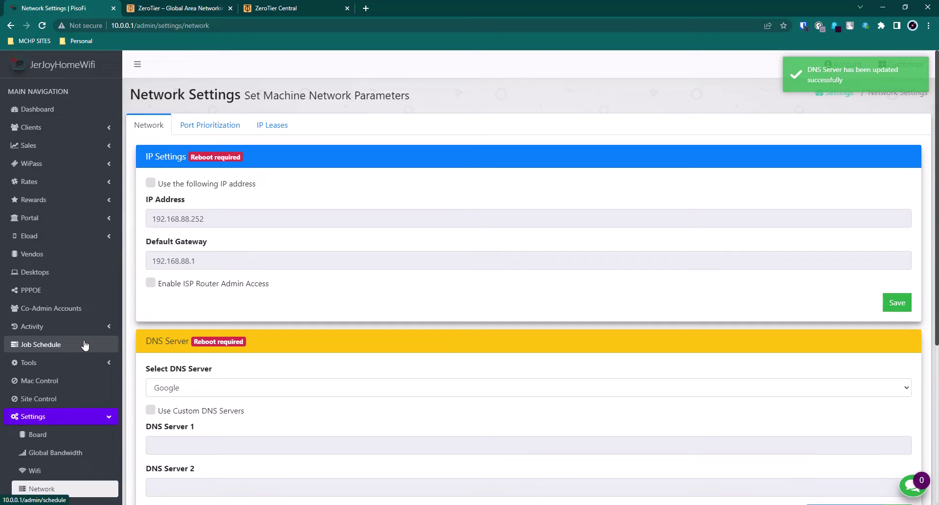
pyautogui.scroll(-5, 74, 382)
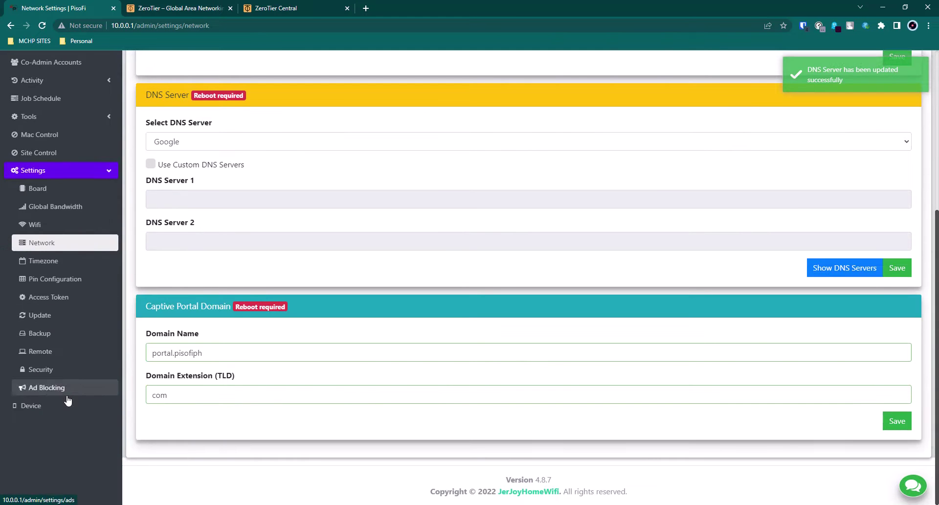
pyautogui.click(108, 175)
pyautogui.click(108, 175)
pyautogui.click(108, 175)
pyautogui.scroll(5, 287, 341)
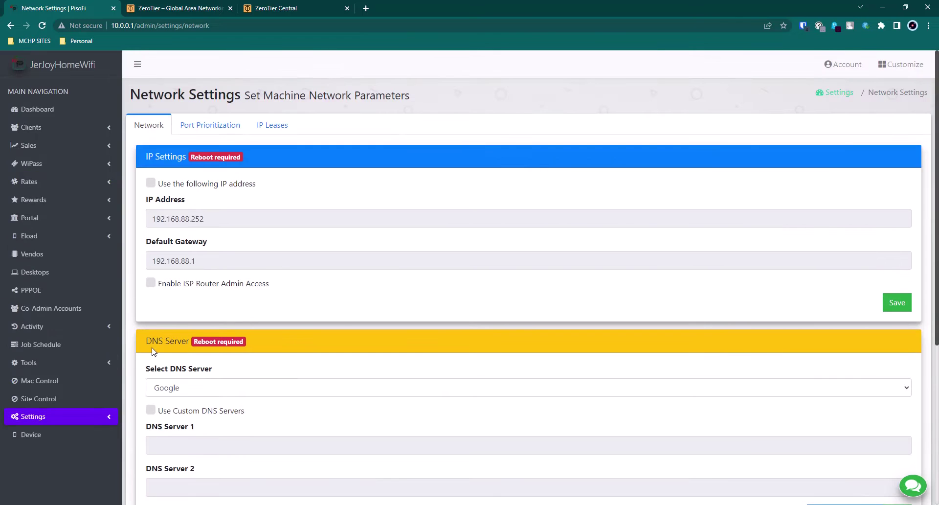
# Return to the remote management settings and clear the ZeroTier Network ID field.
pyautogui.click(74, 365)
pyautogui.click(113, 485)
pyautogui.scroll(-5, 112, 464)
pyautogui.click(110, 240)
pyautogui.click(72, 430)
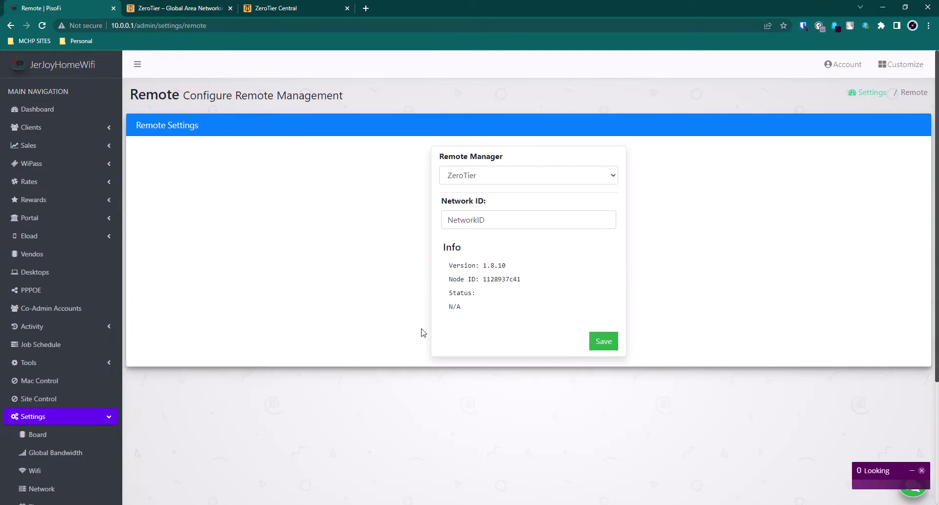
pyautogui.hotkey('ctrl', 'a')
pyautogui.press('BackSpace')
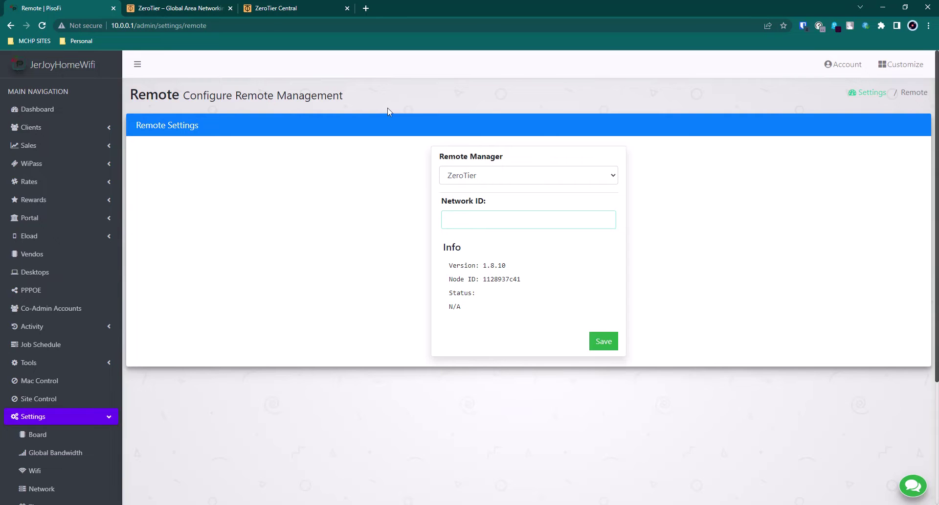
# View the account registration form on the ZeroTier website and close it.
pyautogui.click(182, 6)
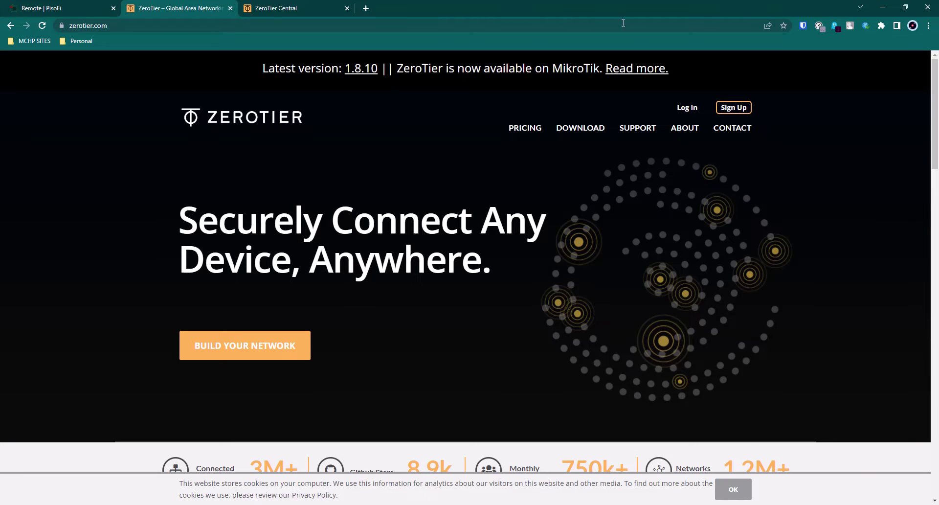
pyautogui.click(737, 109)
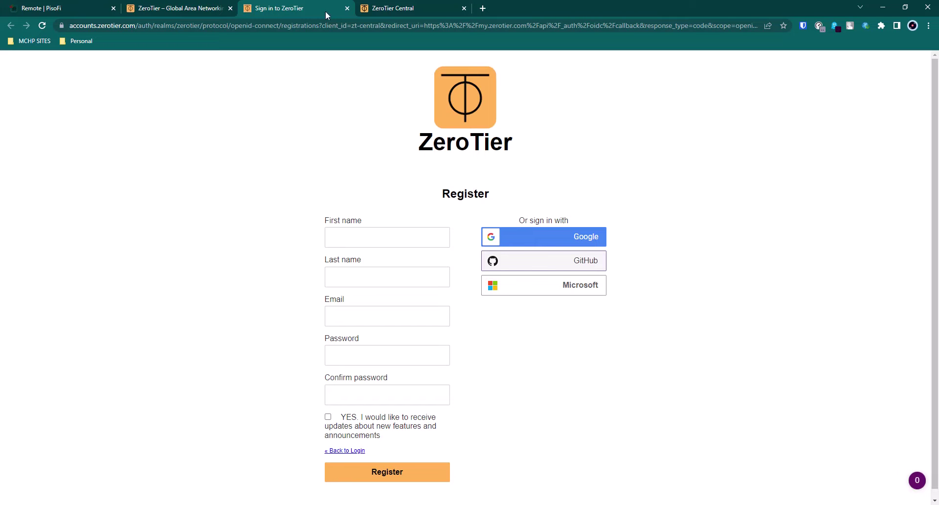
pyautogui.click(347, 8)
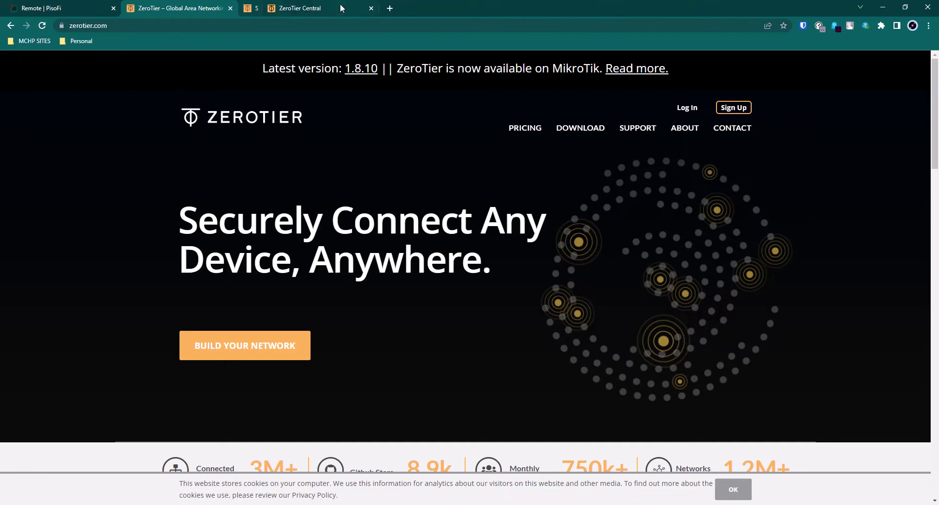
# Open the silly_shockley network in ZeroTier Central and look over its configuration page.
pyautogui.click(273, 7)
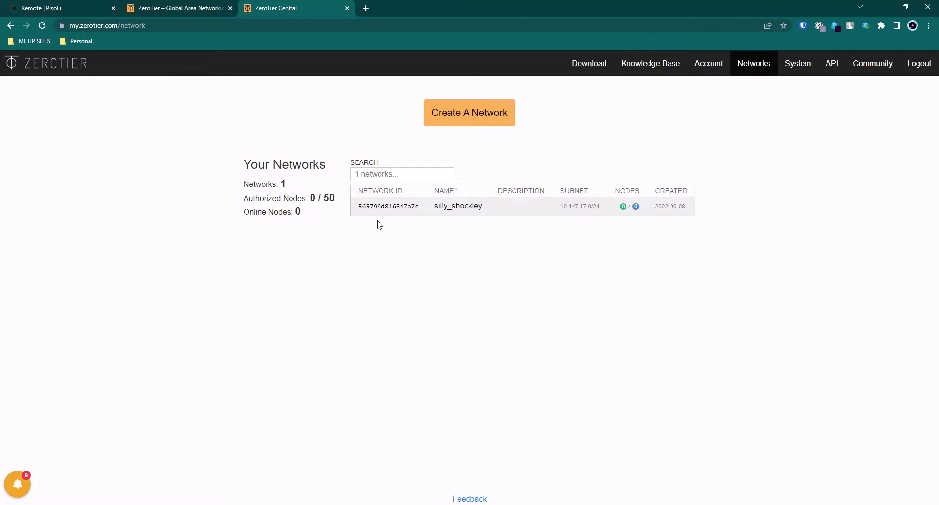
pyautogui.click(480, 211)
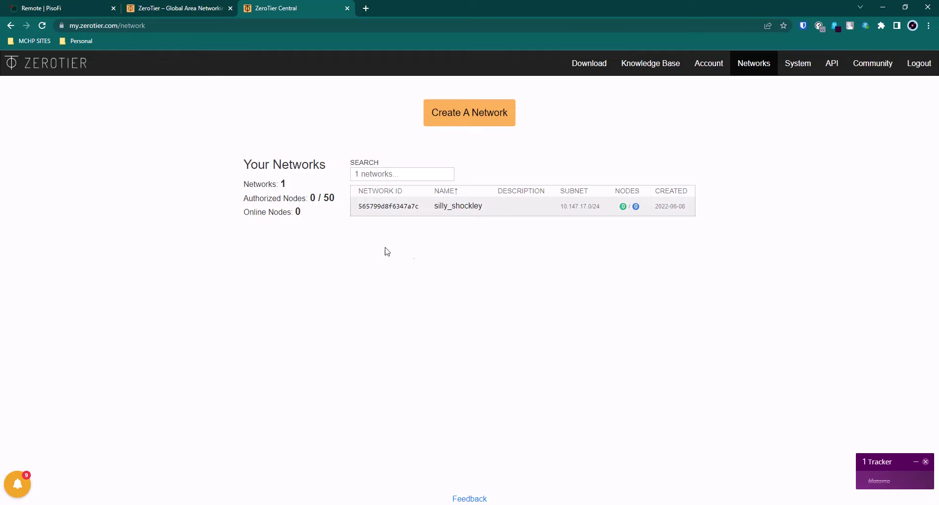
pyautogui.click(537, 210)
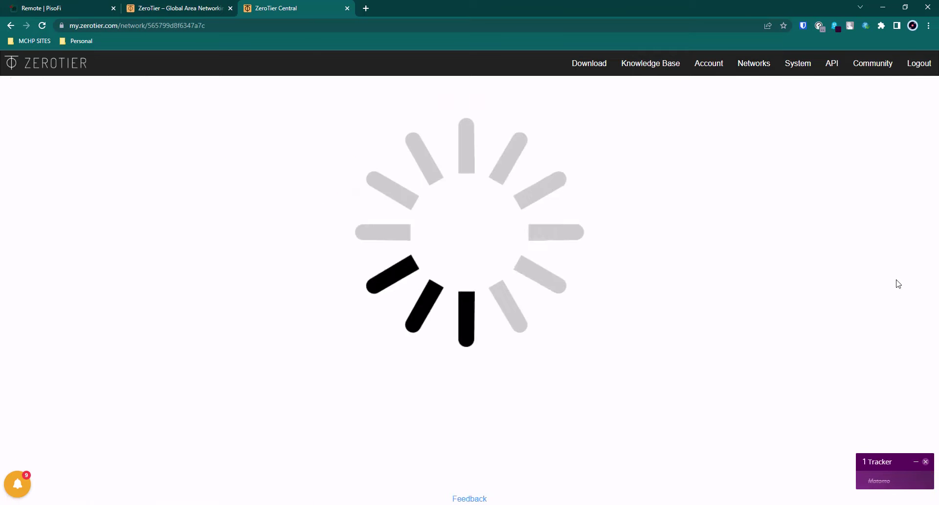
pyautogui.scroll(-10, 556, 260)
pyautogui.scroll(-15, 557, 255)
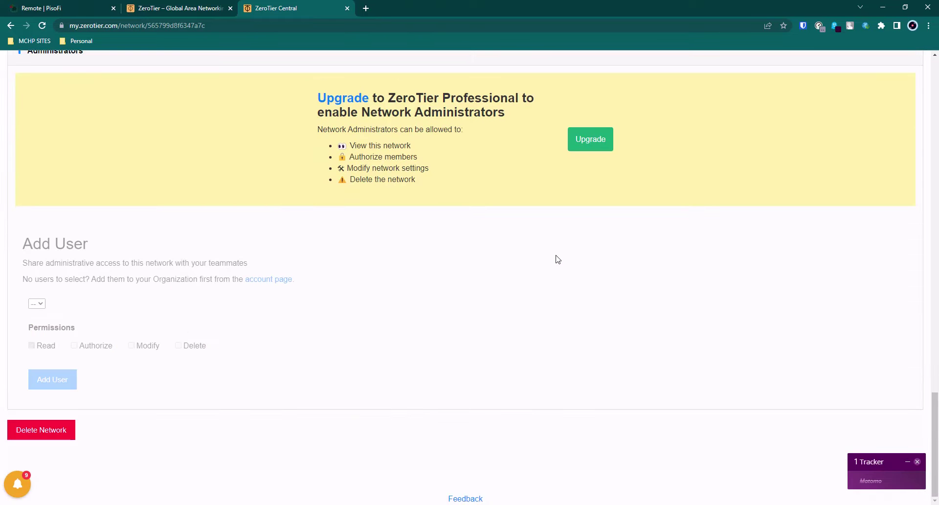
pyautogui.scroll(20, 556, 259)
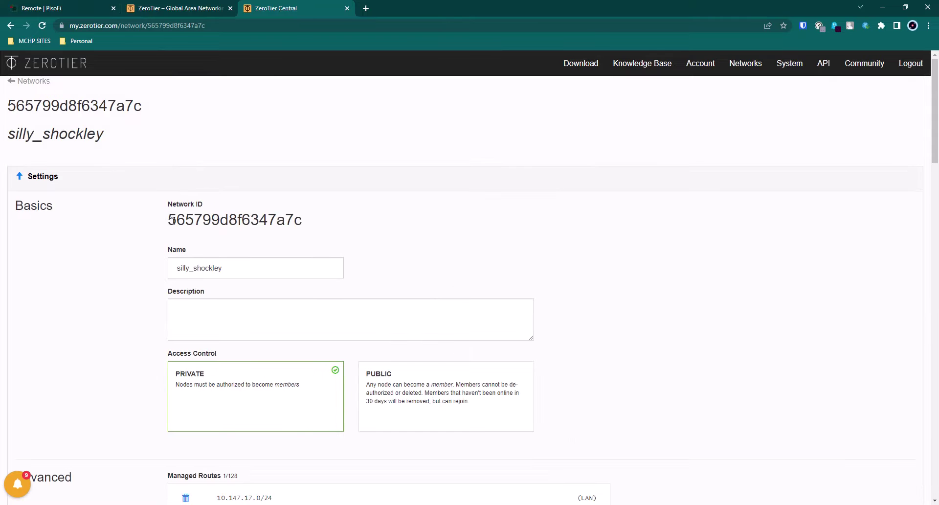
# Examine the network's ID, name and access control in its basic settings.
pyautogui.moveTo(174, 221); pyautogui.dragTo(316, 228)
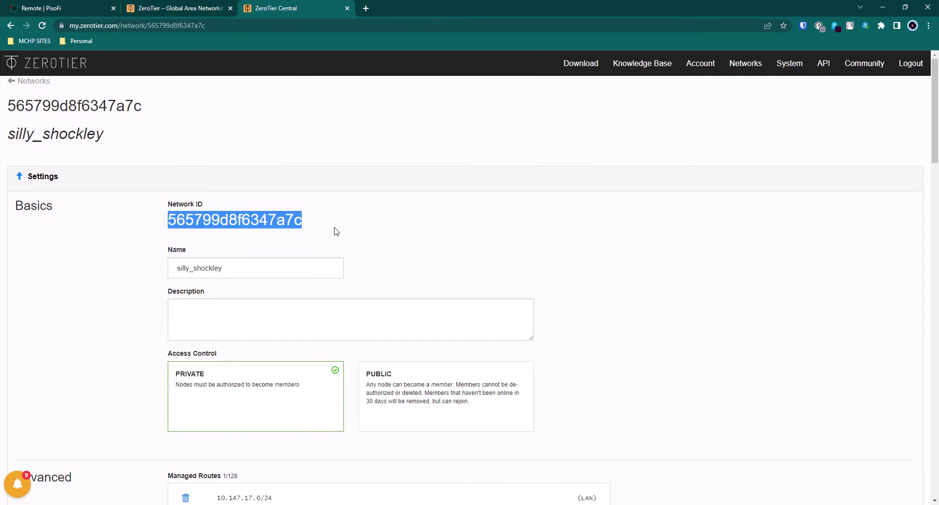
pyautogui.press('Tab')
pyautogui.scroll(-3, 350, 273)
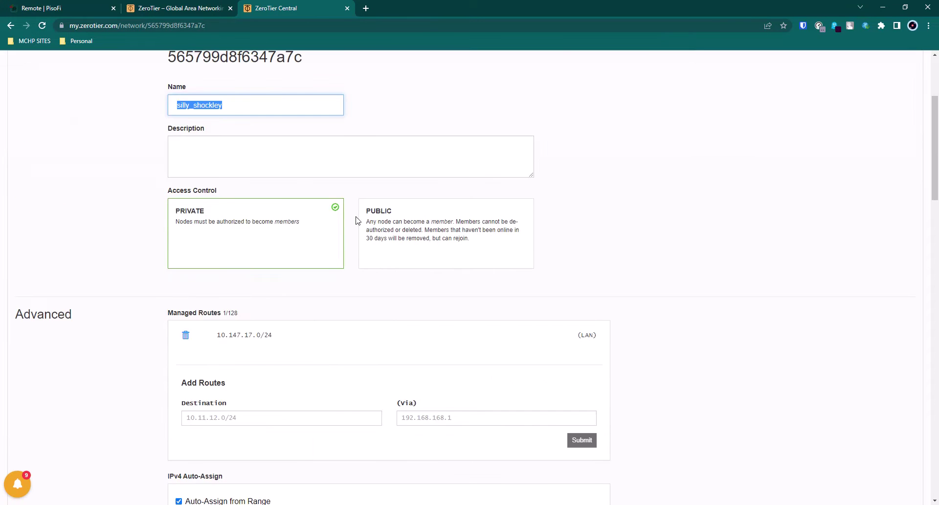
pyautogui.moveTo(163, 192); pyautogui.dragTo(218, 192)
pyautogui.click(218, 193)
pyautogui.tripleClick(219, 192)
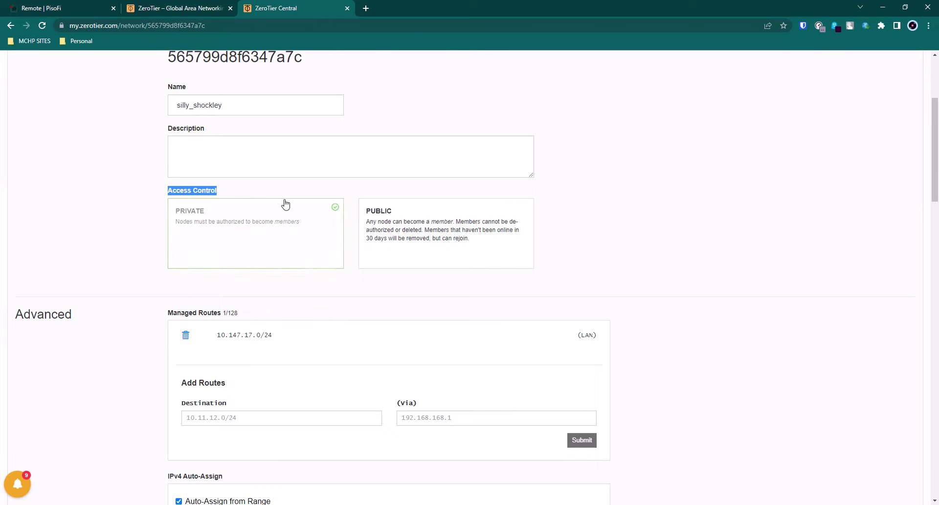
# Set the network's IPv4 auto-assign range to 172.26.*.* and review the remaining DNS, member and administrator sections.
pyautogui.scroll(-6, 284, 204)
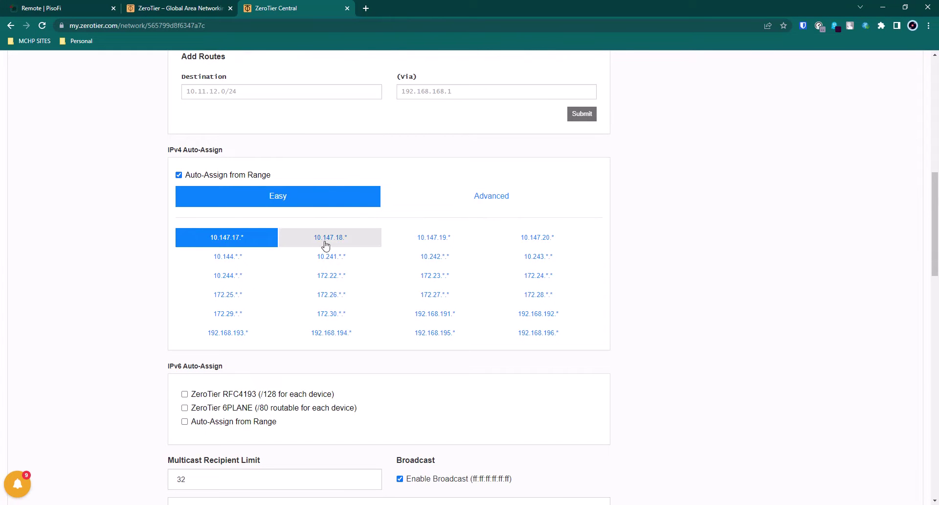
pyautogui.click(326, 295)
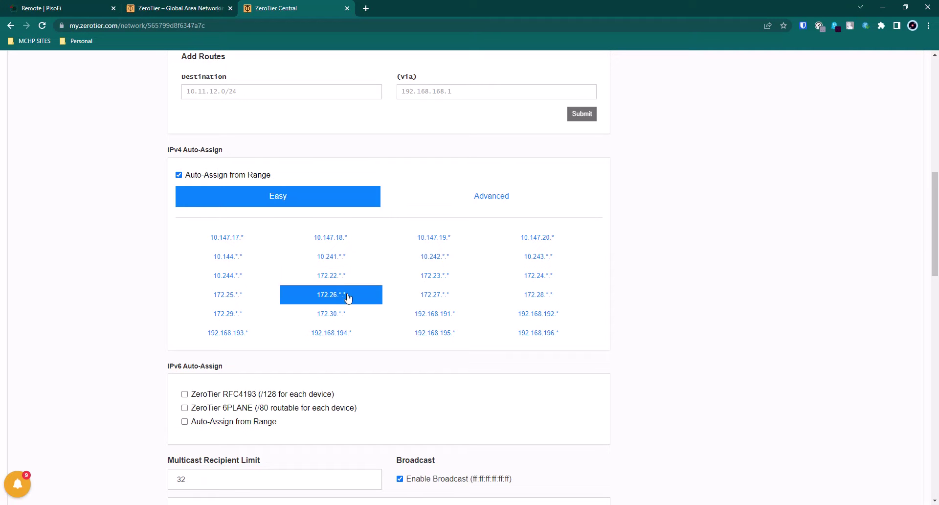
pyautogui.scroll(-7, 350, 293)
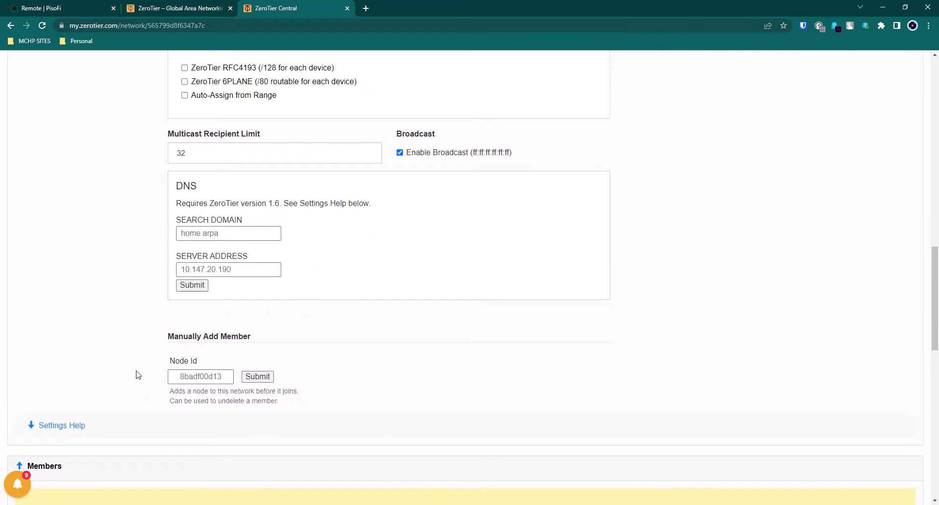
pyautogui.scroll(-12, 335, 344)
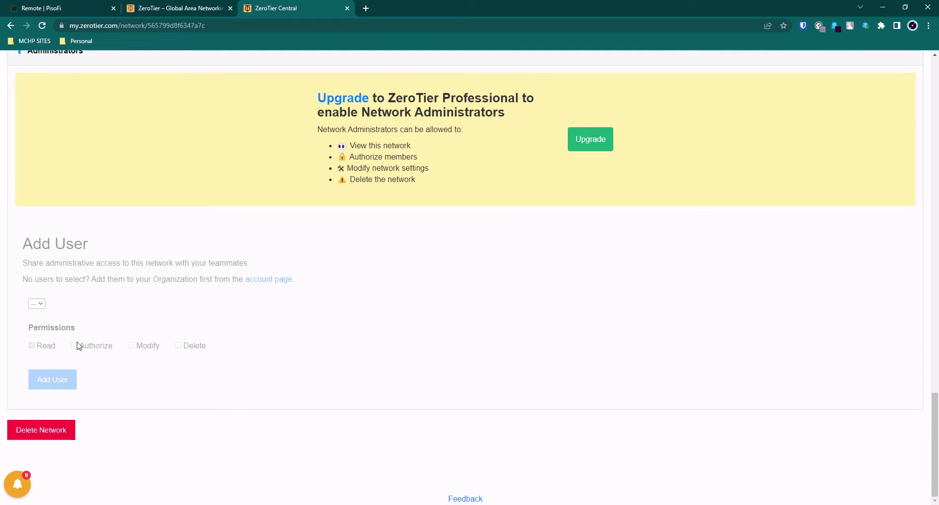
pyautogui.scroll(7, 536, 340)
pyautogui.scroll(3, 536, 339)
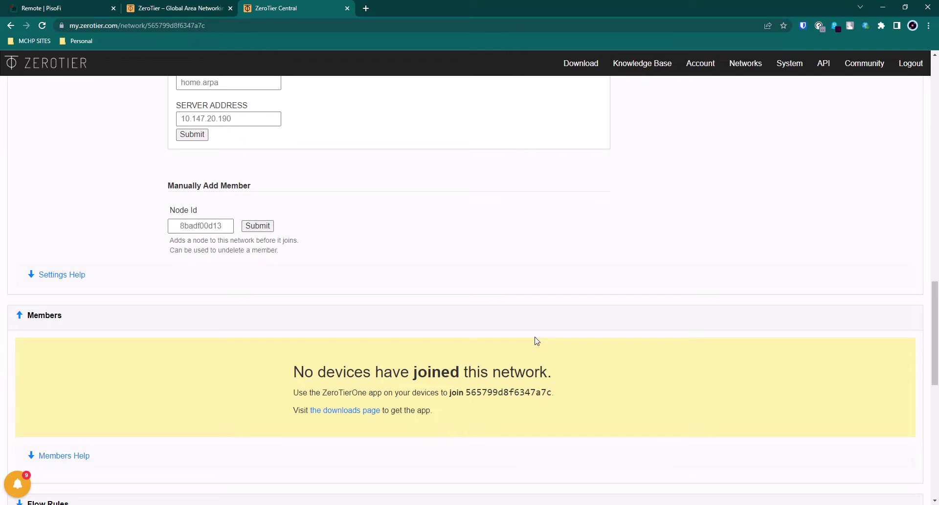
pyautogui.scroll(18, 538, 341)
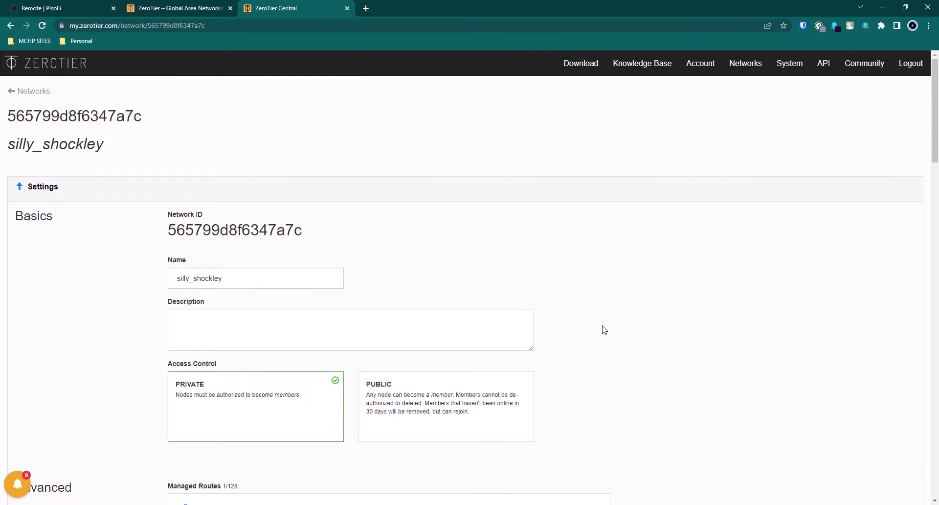
pyautogui.scroll(-1, 605, 330)
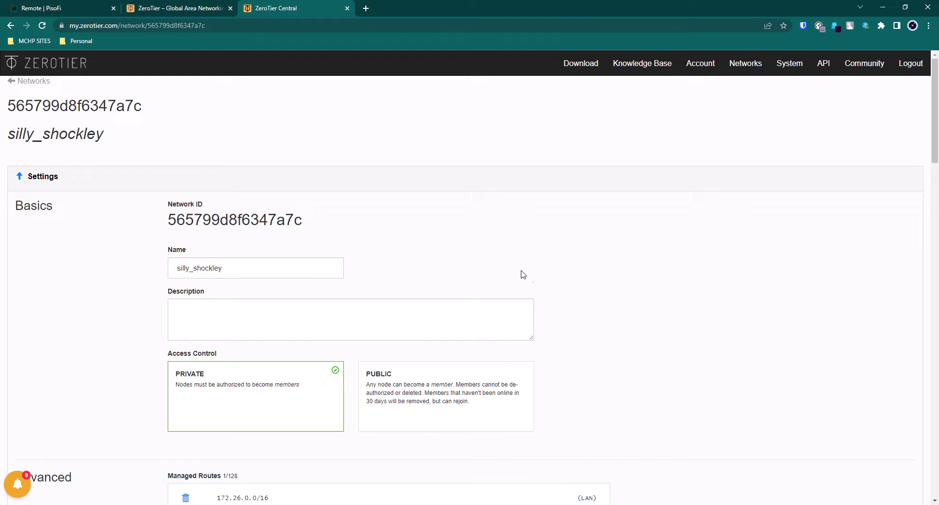
pyautogui.doubleClick(190, 221)
pyautogui.hotkey('ctrl', 'c')
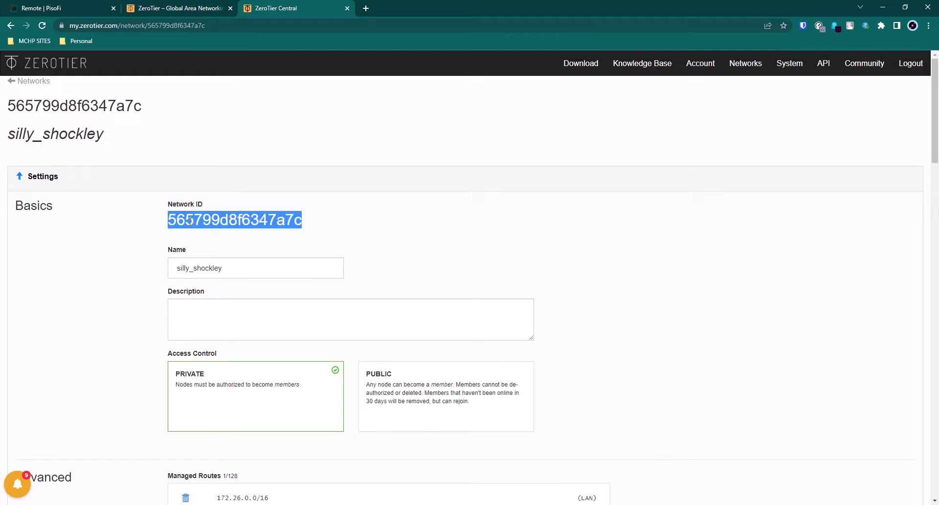
pyautogui.click(106, 6)
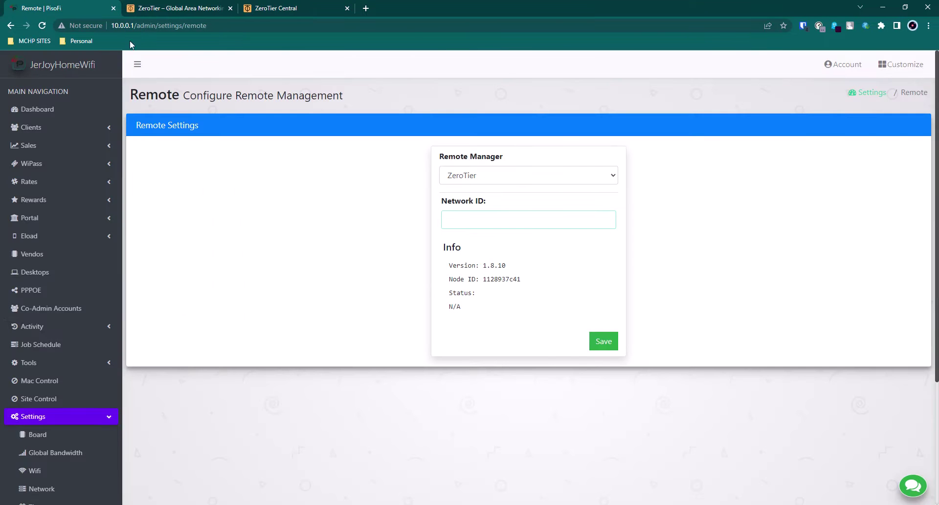
pyautogui.scroll(-3, 266, 399)
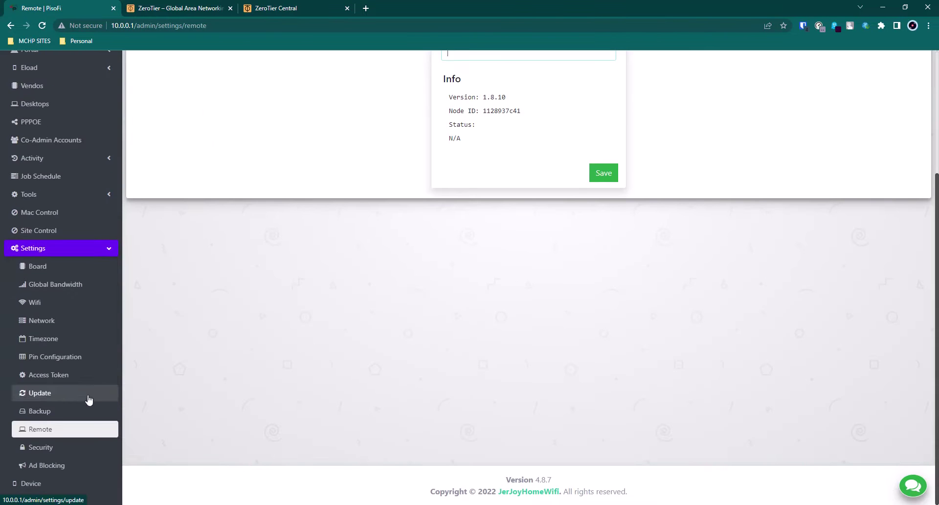
pyautogui.scroll(3, 510, 212)
pyautogui.hotkey('ctrl', 'v')
pyautogui.click(601, 344)
pyautogui.click(514, 166)
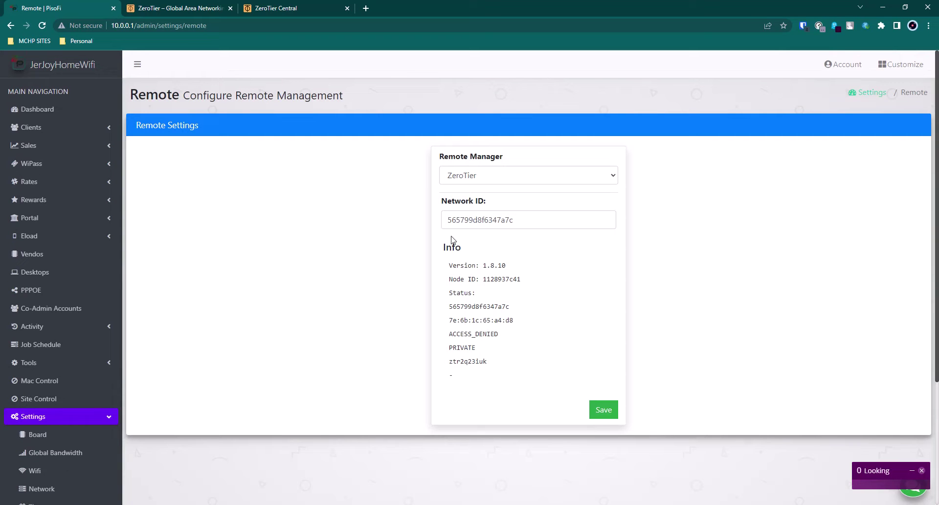
# Examine the ZeroTier connection status in the PisoFi remote info and copy the machine's node ID.
pyautogui.doubleClick(464, 349)
pyautogui.click(472, 362)
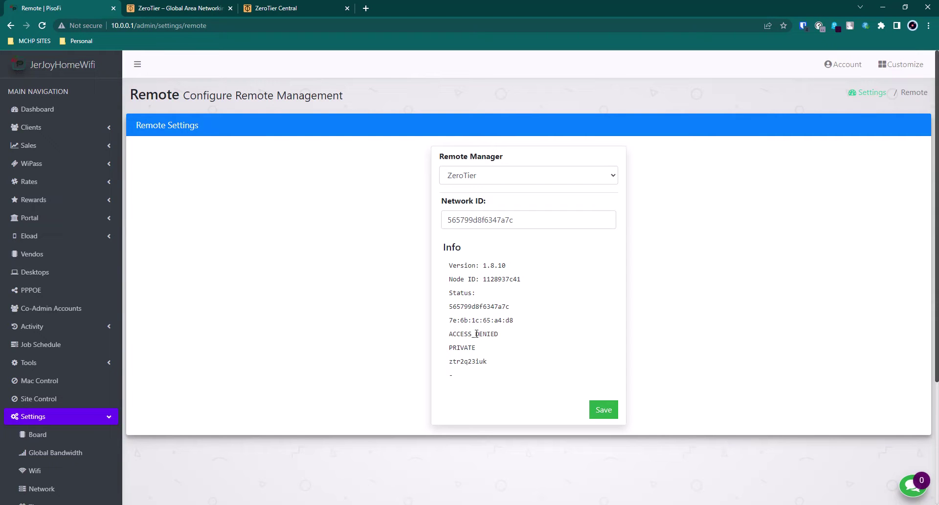
pyautogui.moveTo(518, 338); pyautogui.dragTo(448, 334)
pyautogui.click(467, 358)
pyautogui.doubleClick(493, 280)
pyautogui.hotkey('ctrl', 'c')
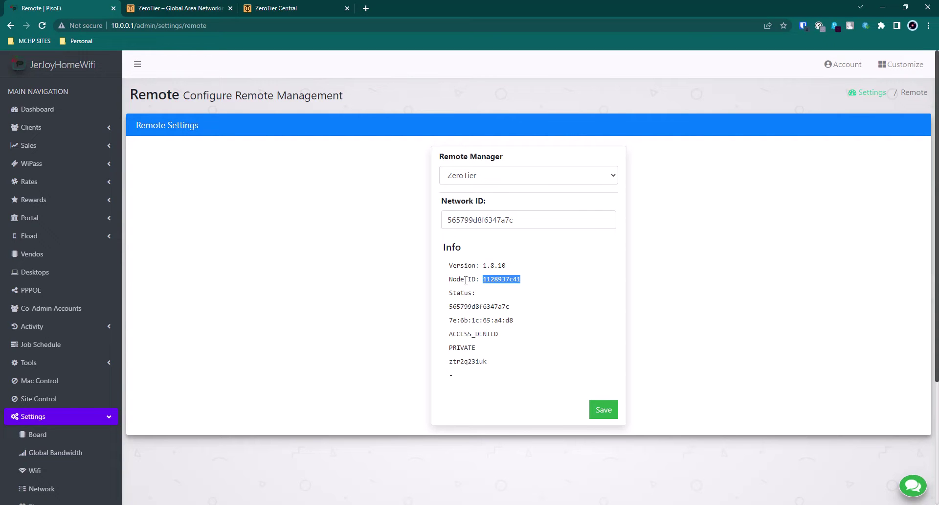
# Reload the silly_shockley network page in ZeroTier Central and look for the PisoFi machine among its members.
pyautogui.click(178, 8)
pyautogui.click(304, 8)
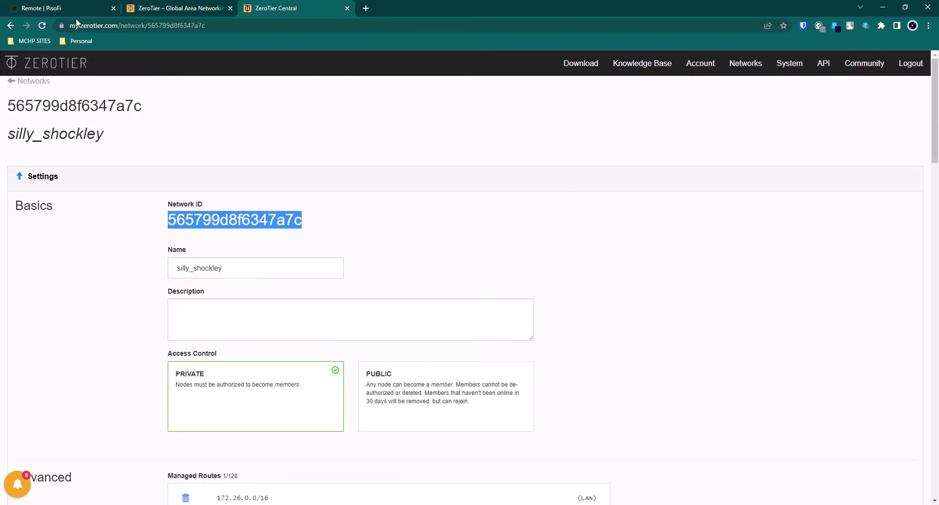
pyautogui.click(43, 24)
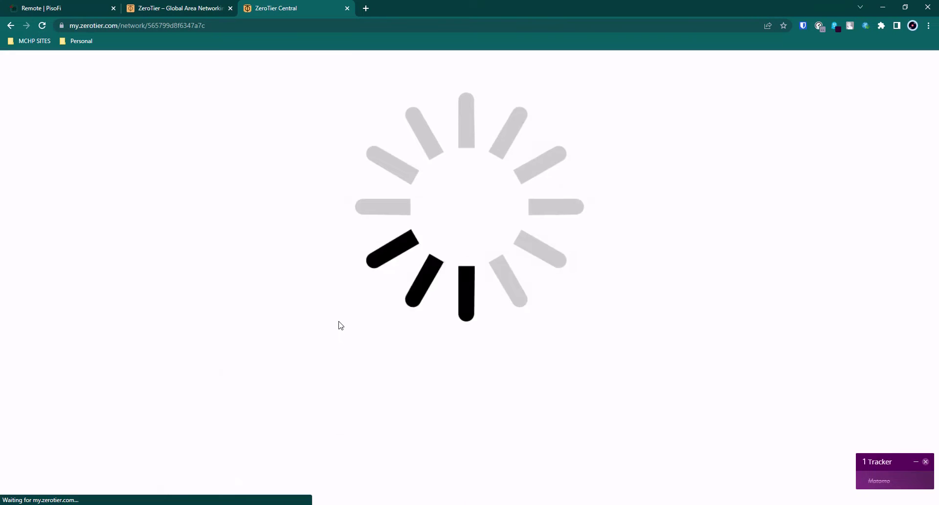
pyautogui.scroll(-15, 358, 267)
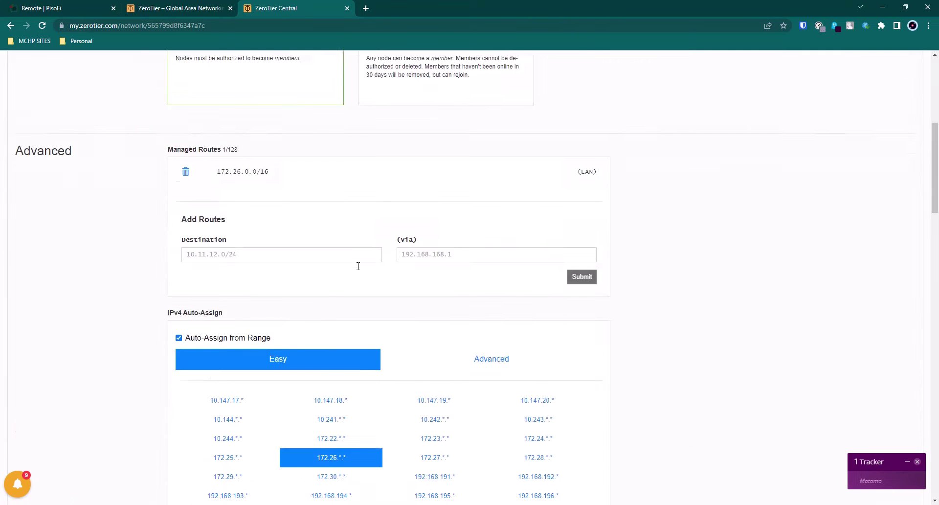
pyautogui.scroll(-10, 358, 266)
pyautogui.scroll(3, 446, 254)
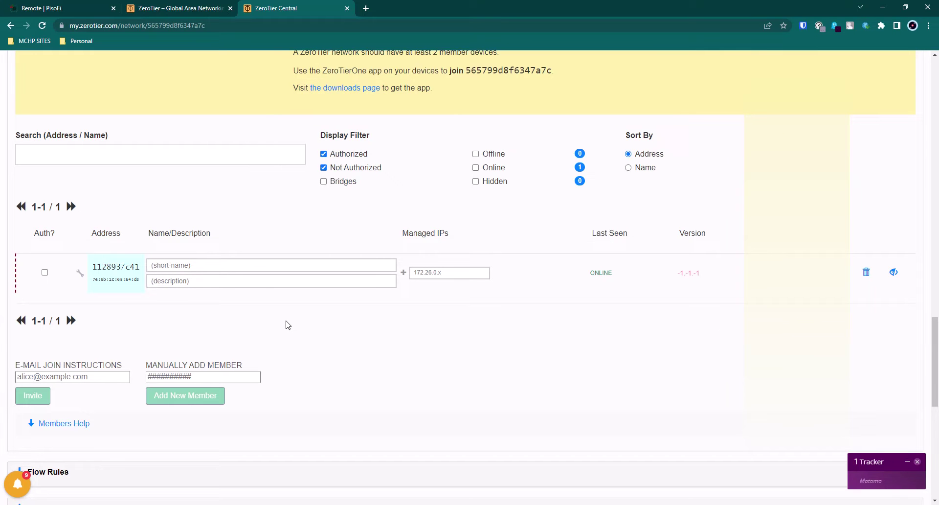
# Enter node ID 1128937c41 for manually adding a member and clear the entry again.
pyautogui.scroll(10, 288, 324)
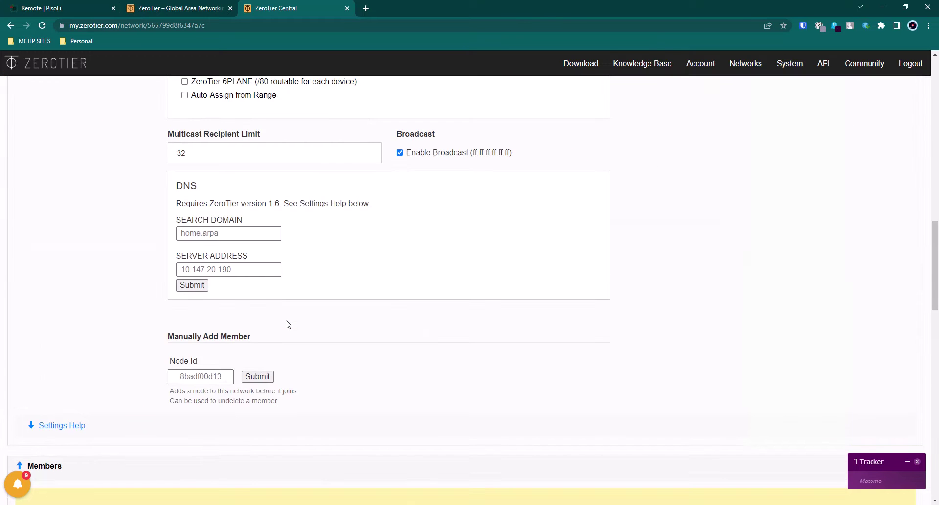
pyautogui.click(213, 376)
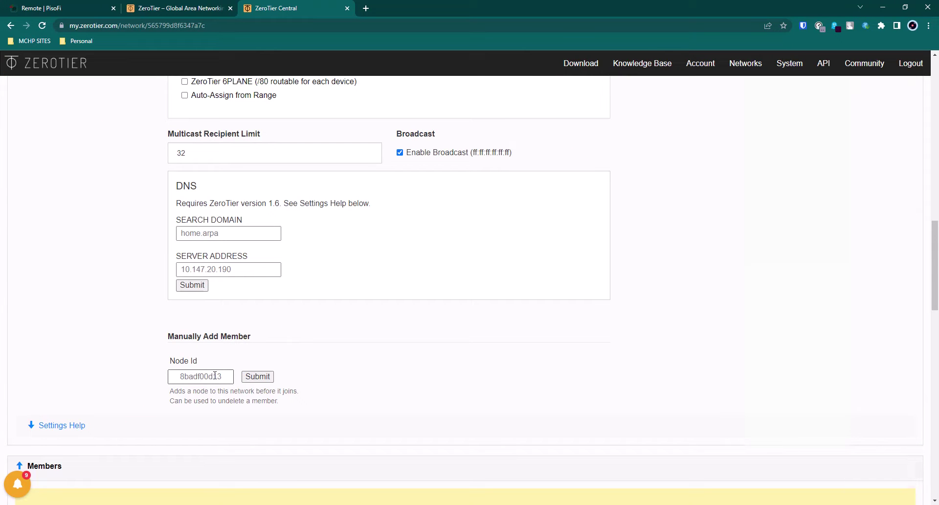
pyautogui.hotkey('ctrl', 'v')
pyautogui.moveTo(227, 375); pyautogui.dragTo(174, 372)
pyautogui.click(258, 376)
pyautogui.moveTo(223, 376); pyautogui.dragTo(151, 384)
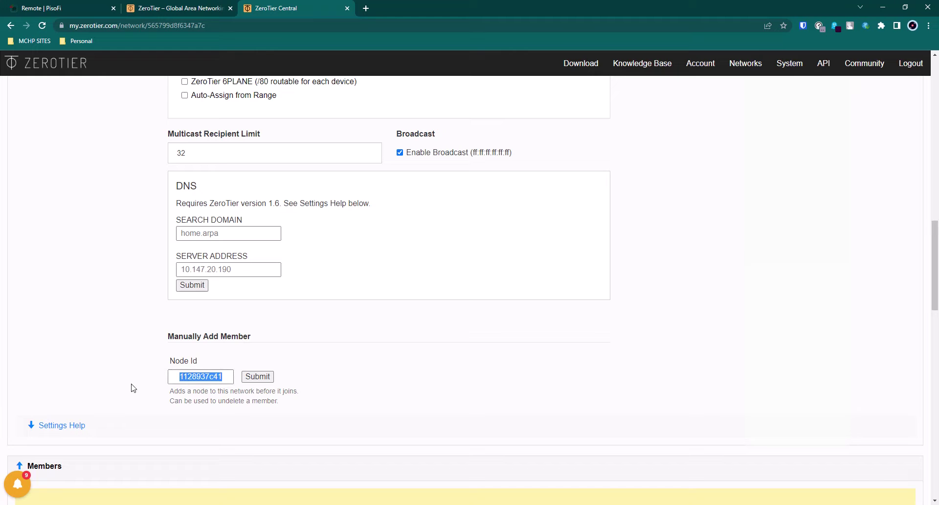
pyautogui.press('BackSpace')
# Authorize member 1128937c41 on the network and reload the page to review its managed IP and version.
pyautogui.scroll(-10, 146, 391)
pyautogui.click(45, 272)
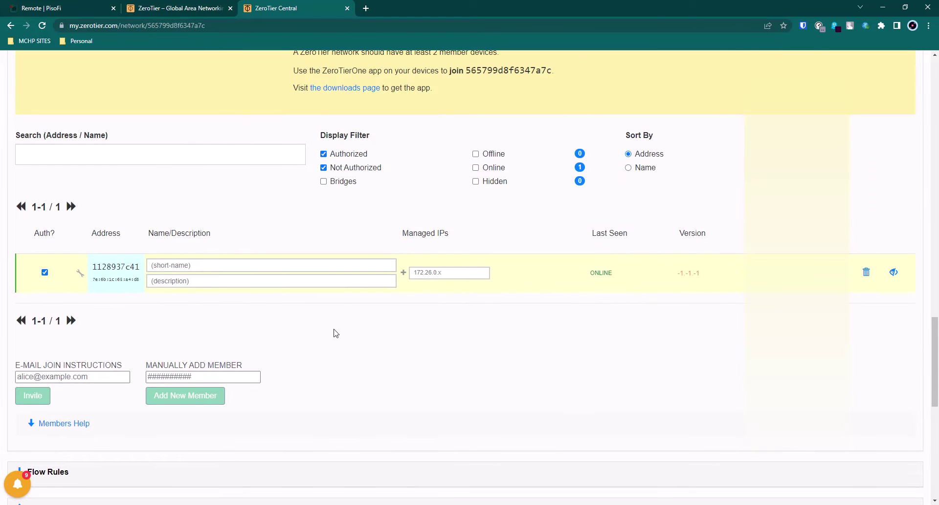
pyautogui.press('F5')
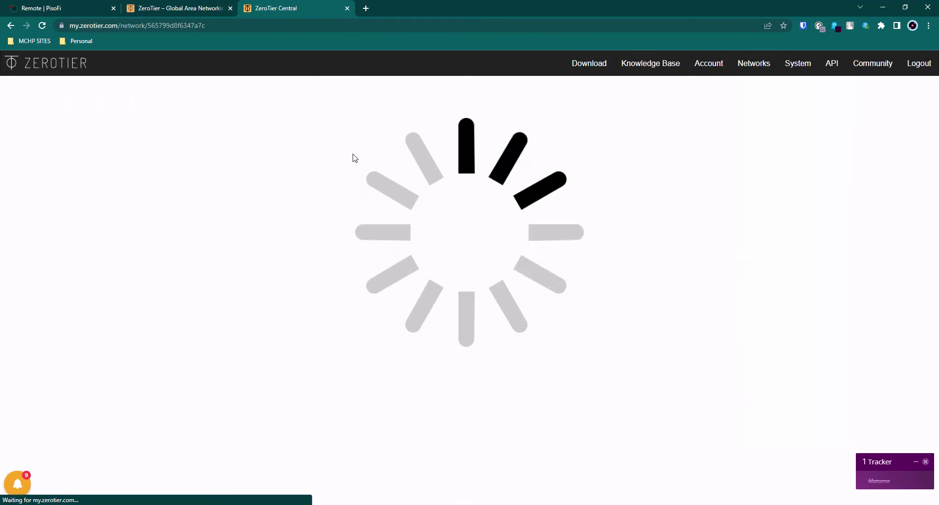
pyautogui.scroll(-15, 359, 186)
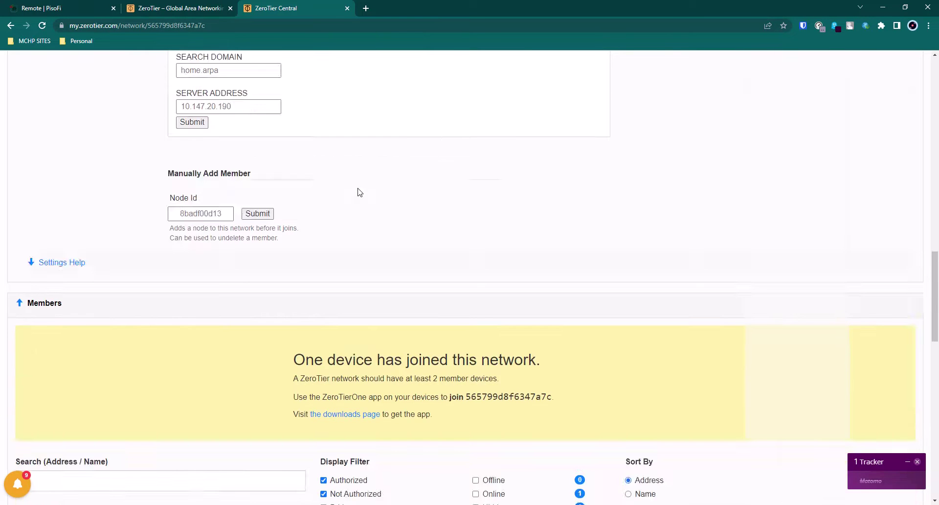
pyautogui.scroll(-3, 359, 189)
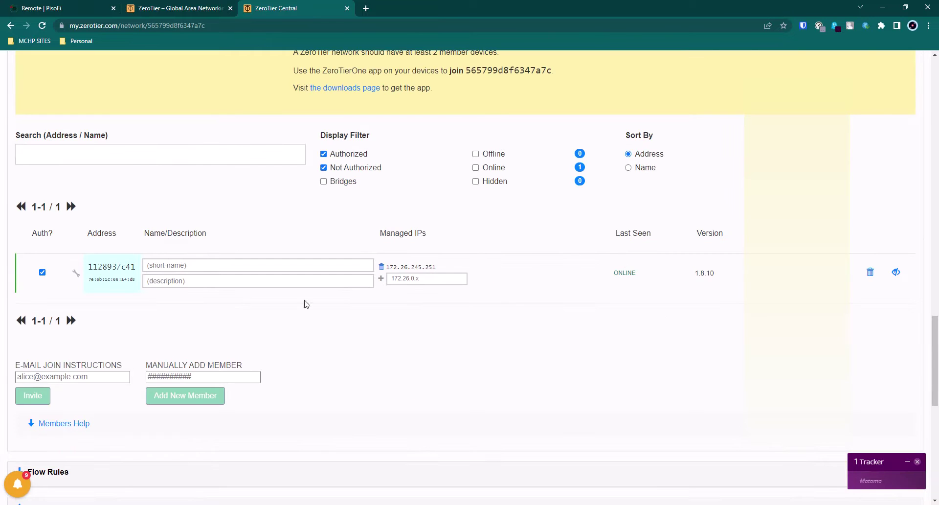
pyautogui.moveTo(692, 274); pyautogui.dragTo(729, 278)
pyautogui.click(696, 269)
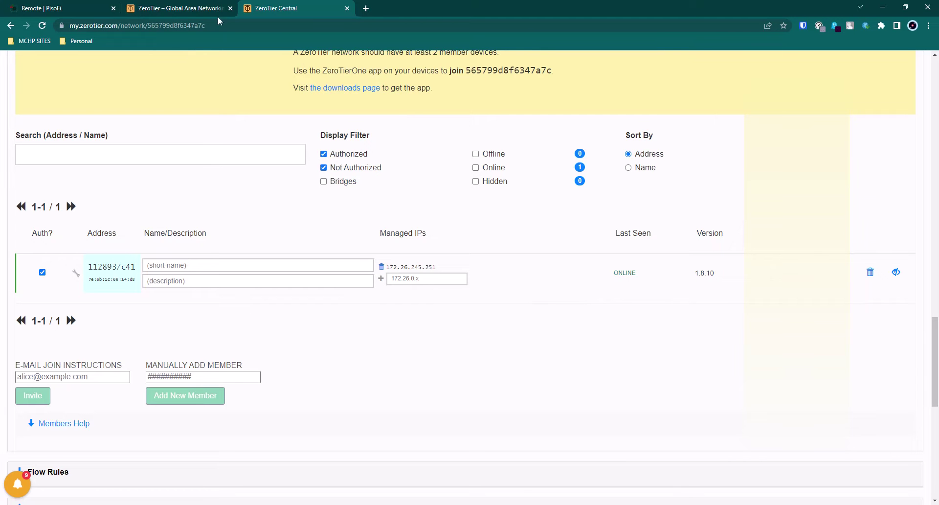
# Reload the PisoFi remote settings page and check the updated ZeroTier connection status.
pyautogui.click(80, 6)
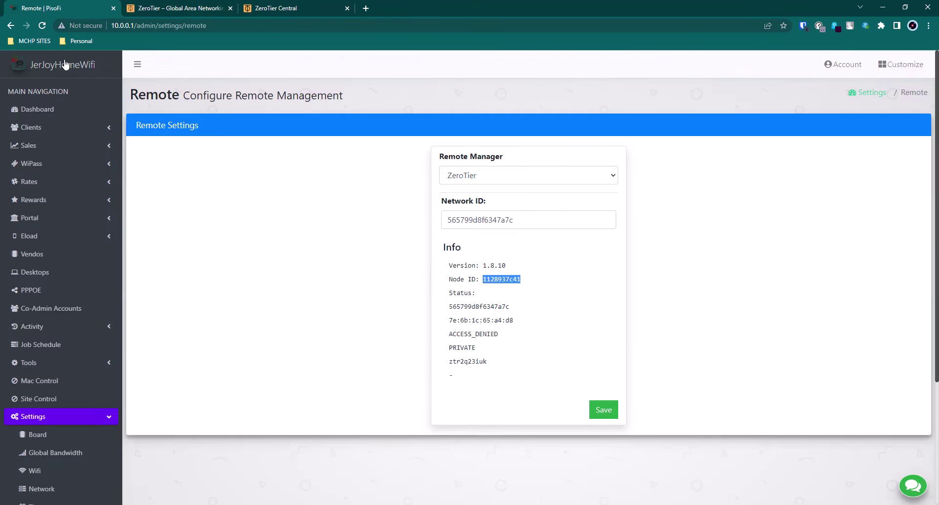
pyautogui.click(42, 25)
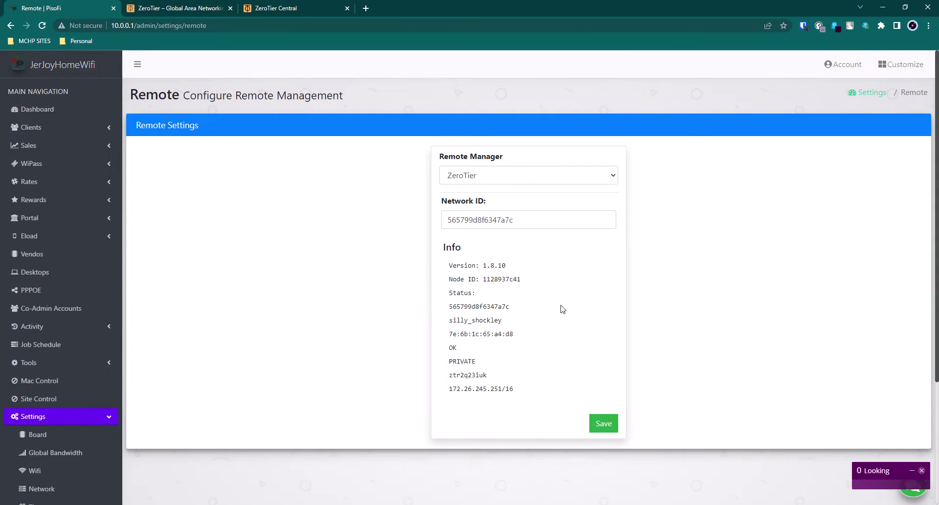
pyautogui.click(42, 25)
pyautogui.moveTo(456, 361); pyautogui.dragTo(482, 359)
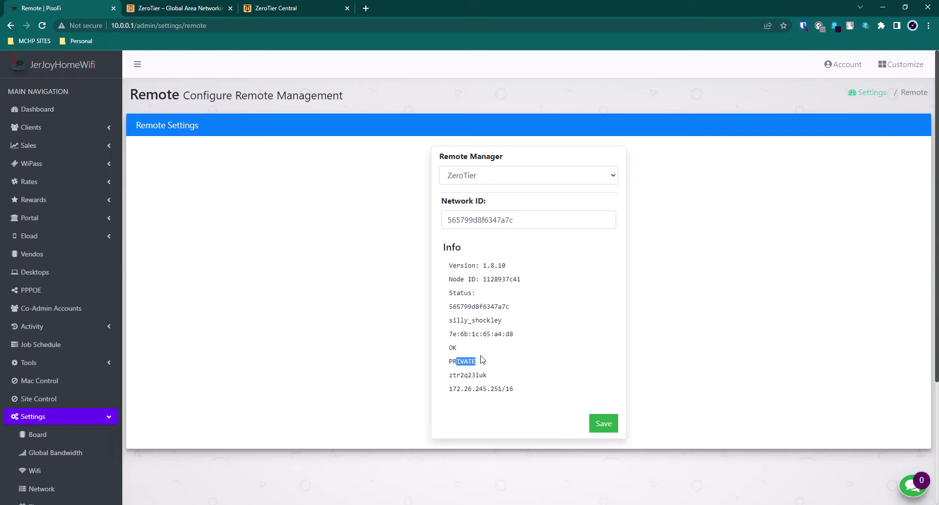
# Try to open the member's managed IP 172.26.245.251 from ZeroTier Central in a new browser tab, and close that tab.
pyautogui.click(188, 6)
pyautogui.click(265, 6)
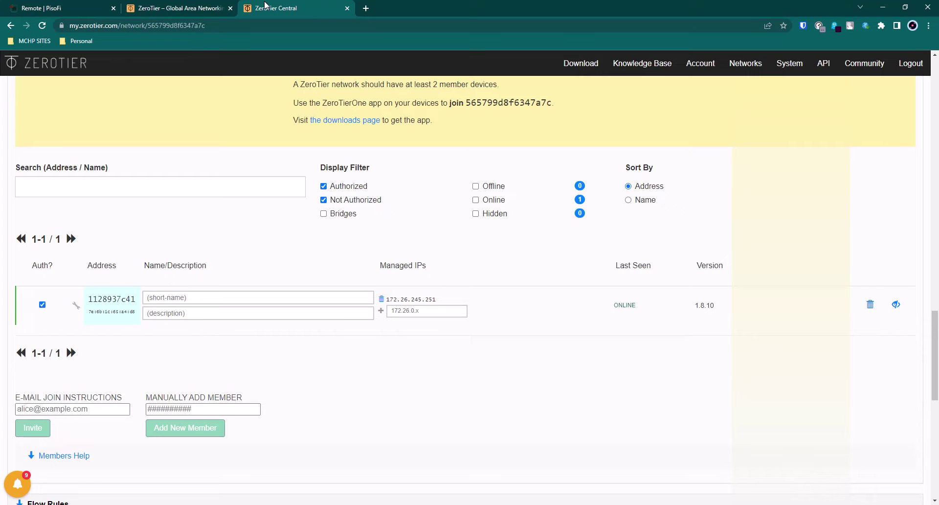
pyautogui.doubleClick(407, 299)
pyautogui.hotkey('ctrl', 'c')
pyautogui.click(365, 9)
pyautogui.hotkey('ctrl', 'v')
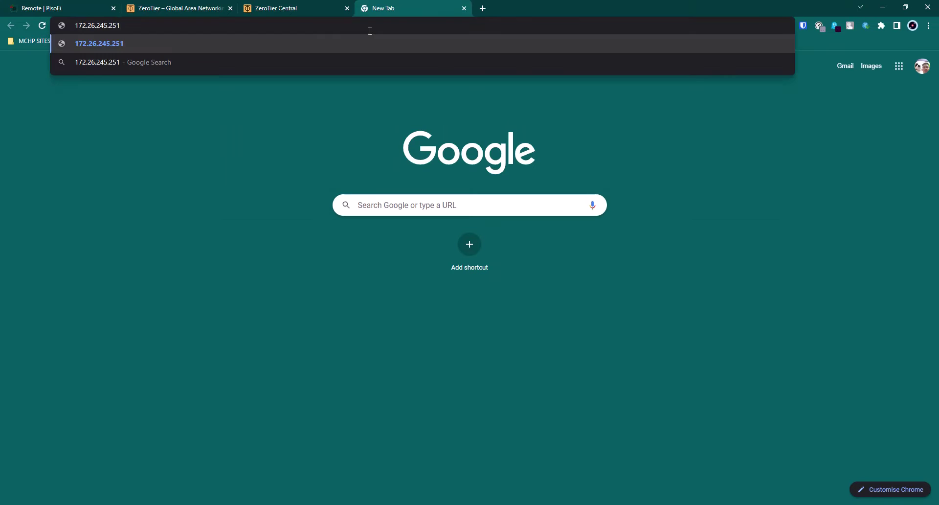
pyautogui.press('Return')
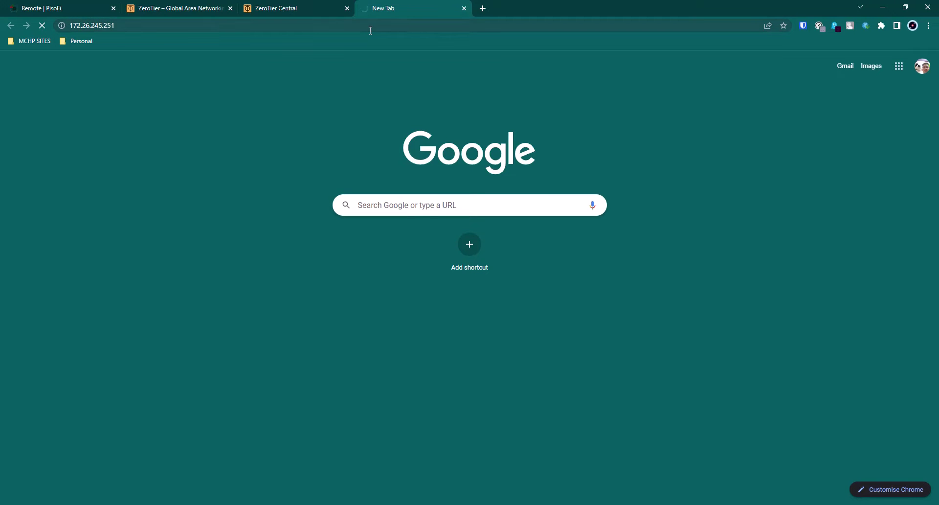
pyautogui.click(463, 9)
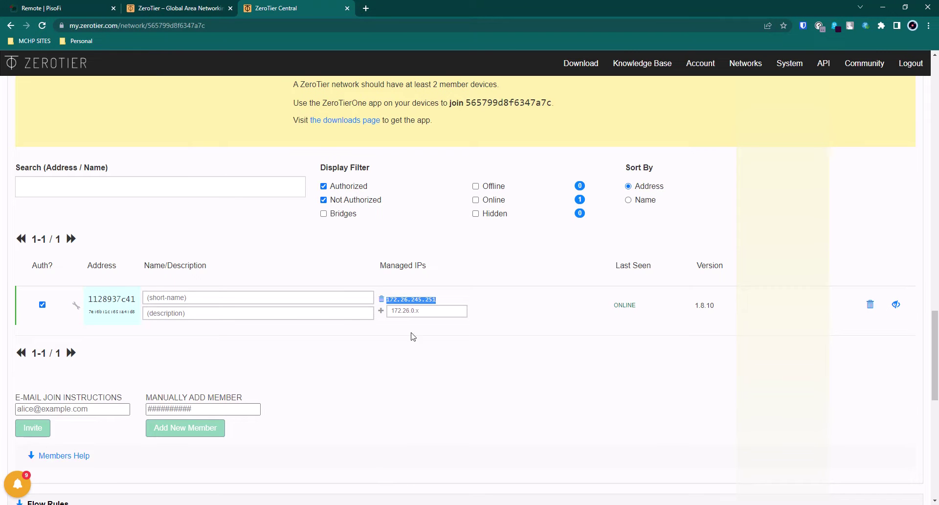
# Download the Windows version of ZeroTier One from the ZeroTier website.
pyautogui.click(184, 8)
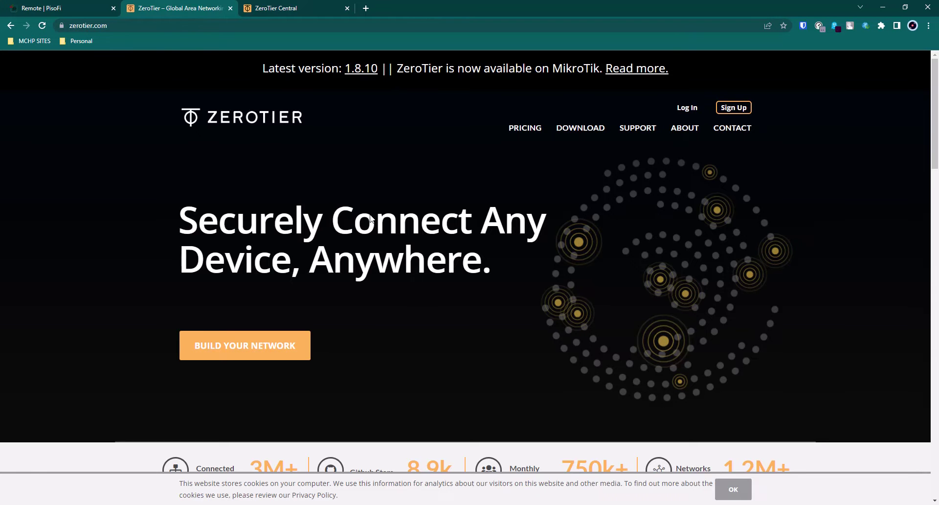
pyautogui.click(585, 129)
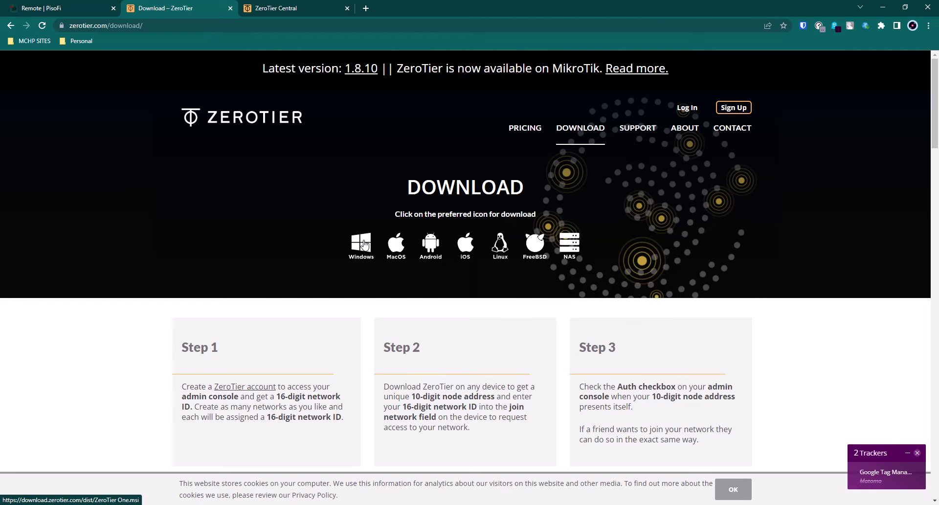
pyautogui.click(364, 245)
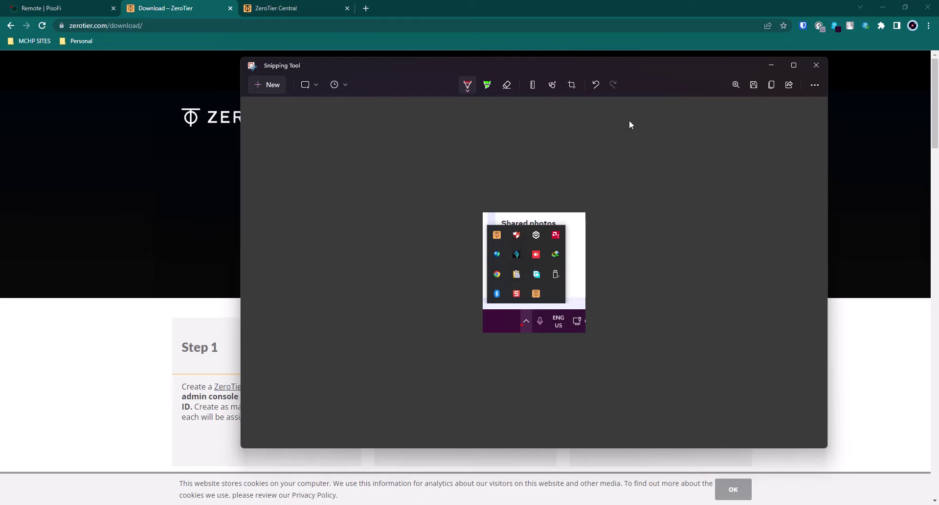
# Minimize the Snipping Tool and reposition the ZeroTier Control Panel window over the browser.
pyautogui.click(773, 65)
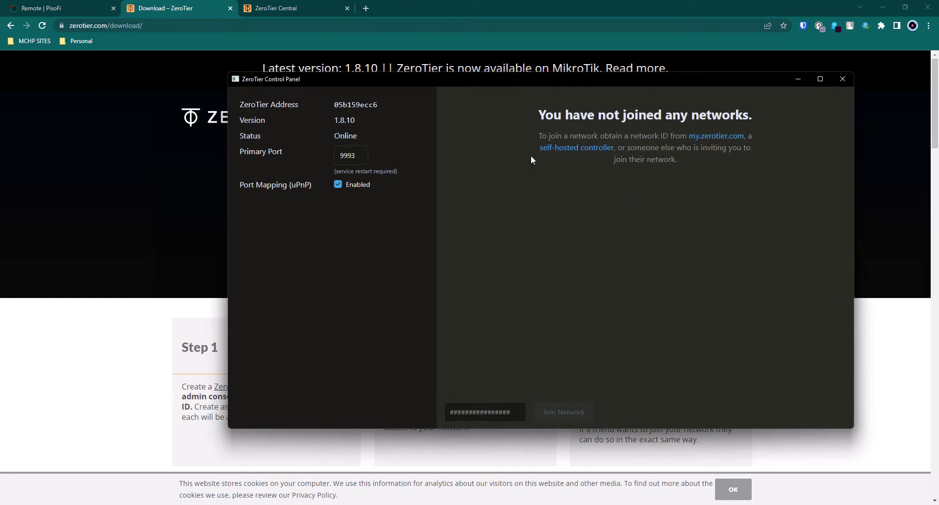
pyautogui.moveTo(532, 84); pyautogui.dragTo(432, 65)
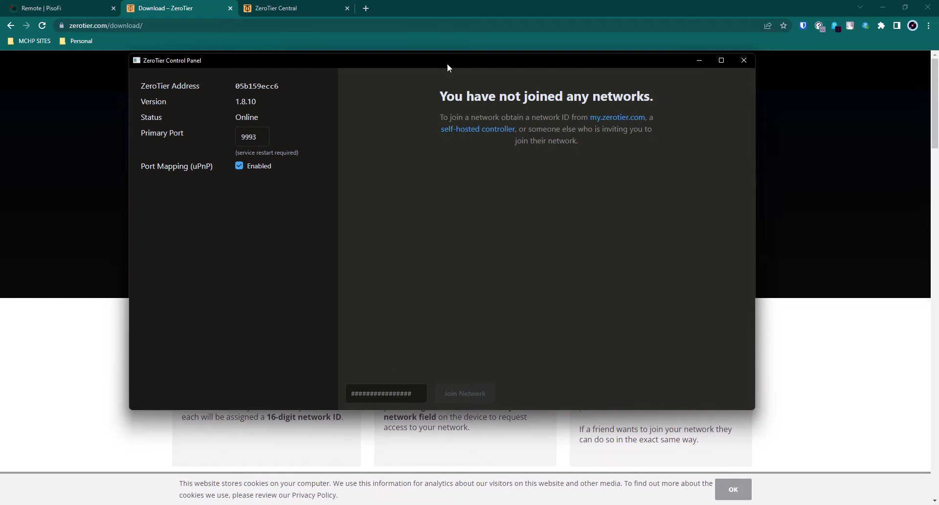
pyautogui.moveTo(407, 62); pyautogui.dragTo(406, 61)
# Copy the network ID 565799d8f6347a7c from the network's basic settings in ZeroTier Central.
pyautogui.click(411, 385)
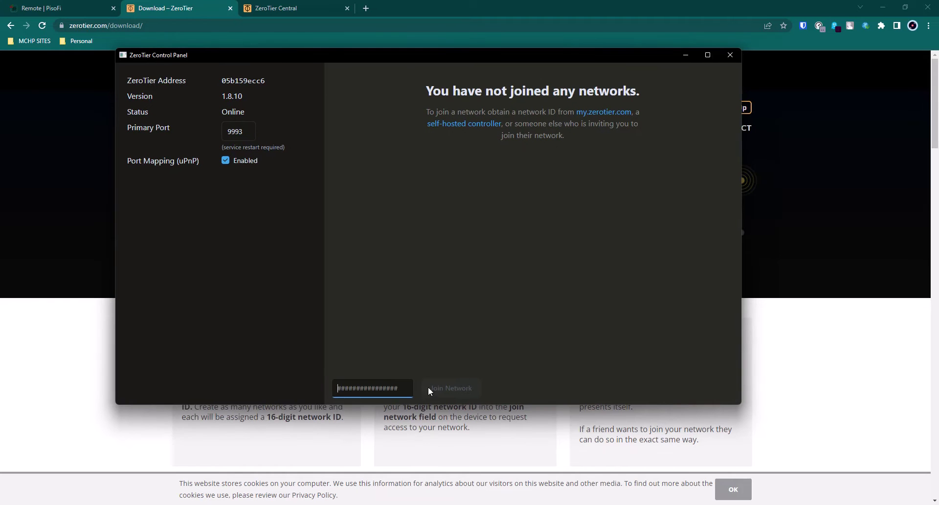
pyautogui.click(463, 393)
pyautogui.click(252, 4)
pyautogui.scroll(15, 225, 224)
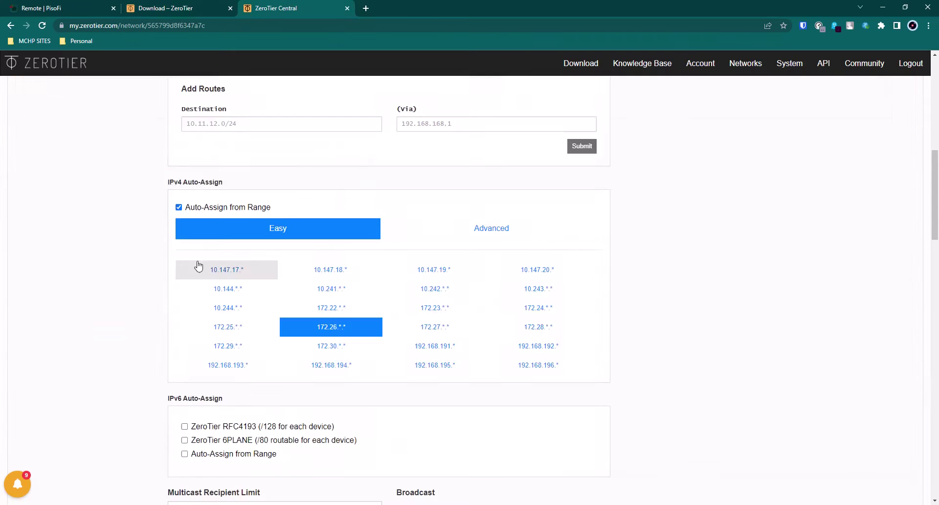
pyautogui.doubleClick(273, 232)
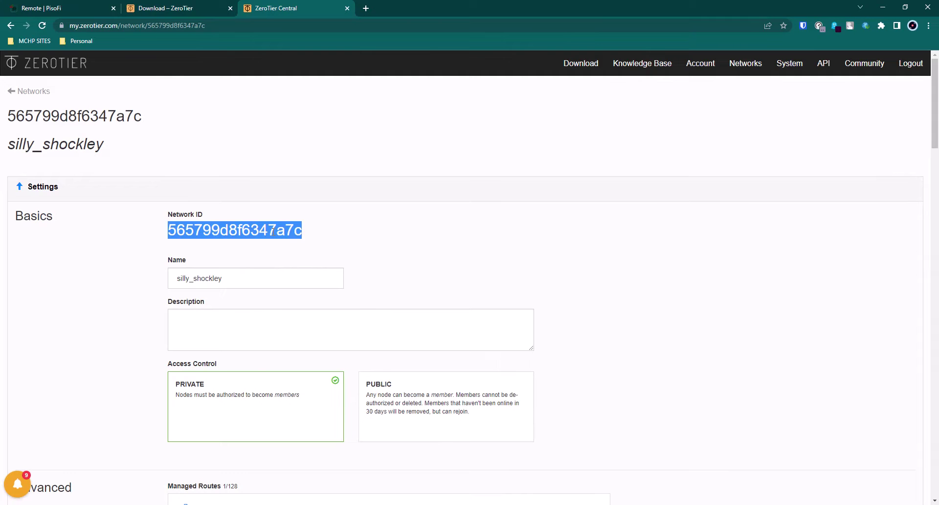
pyautogui.hotkey('alt', 'Tab')
pyautogui.click(380, 388)
pyautogui.hotkey('ctrl', 'v')
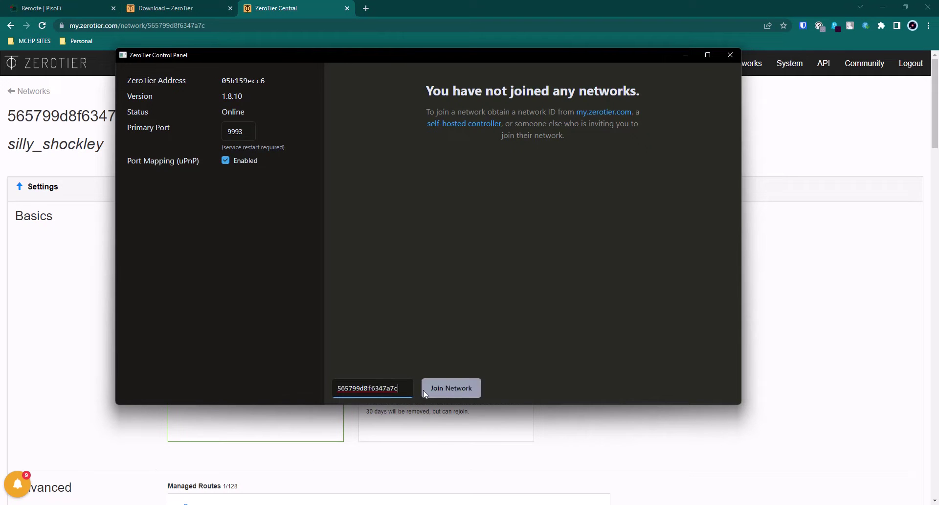
pyautogui.click(456, 390)
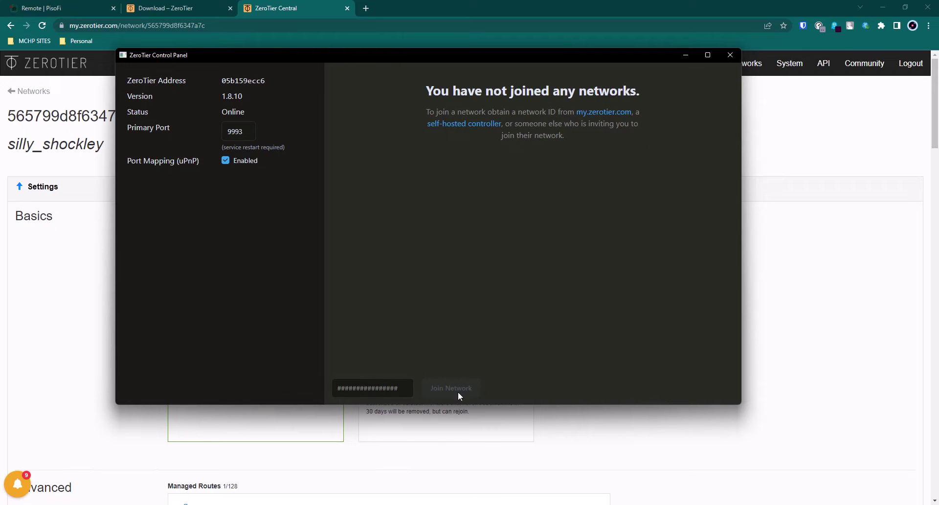
pyautogui.click(417, 103)
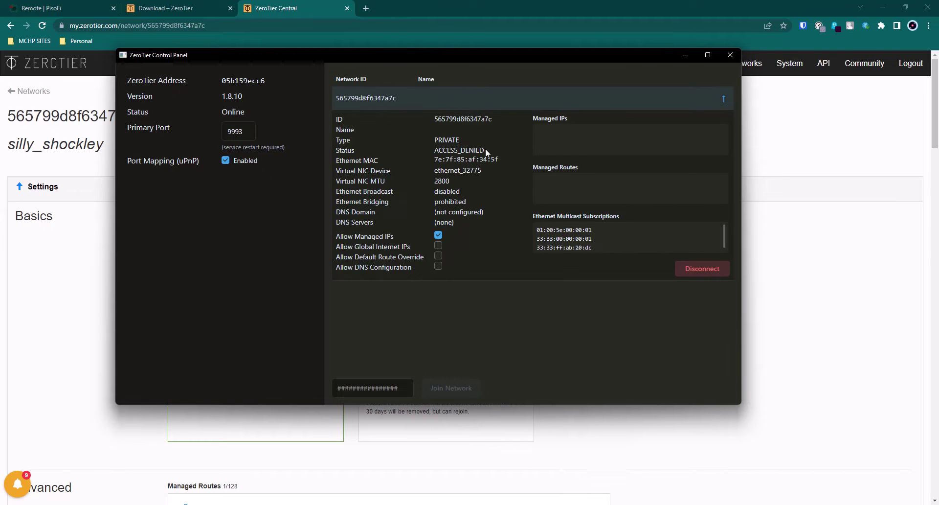
# Reload the network page in ZeroTier Central and compare its members with the details in the ZeroTier Control Panel.
pyautogui.click(165, 7)
pyautogui.click(282, 6)
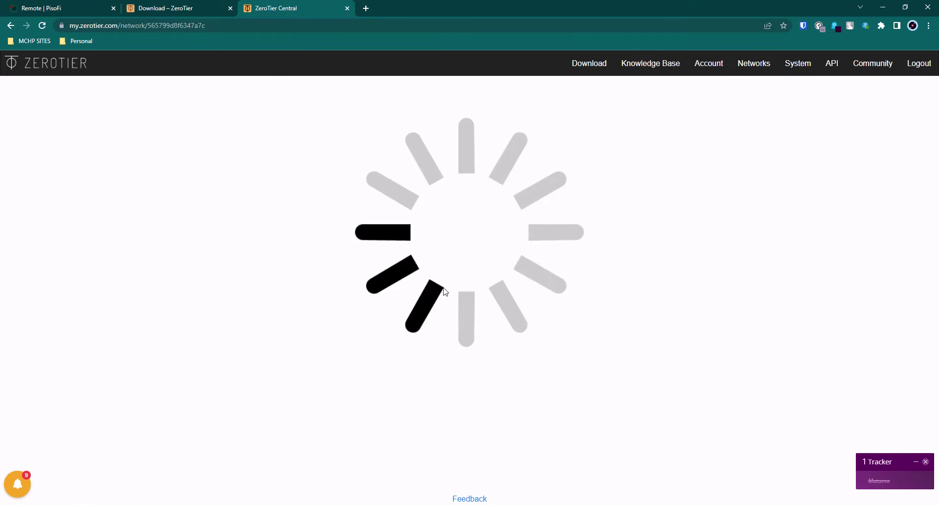
pyautogui.scroll(-15, 446, 292)
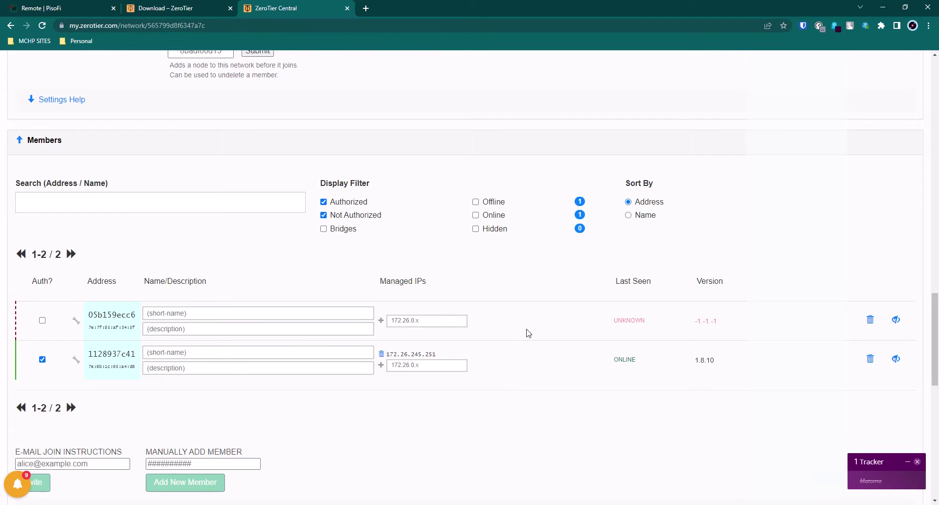
pyautogui.click(433, 504)
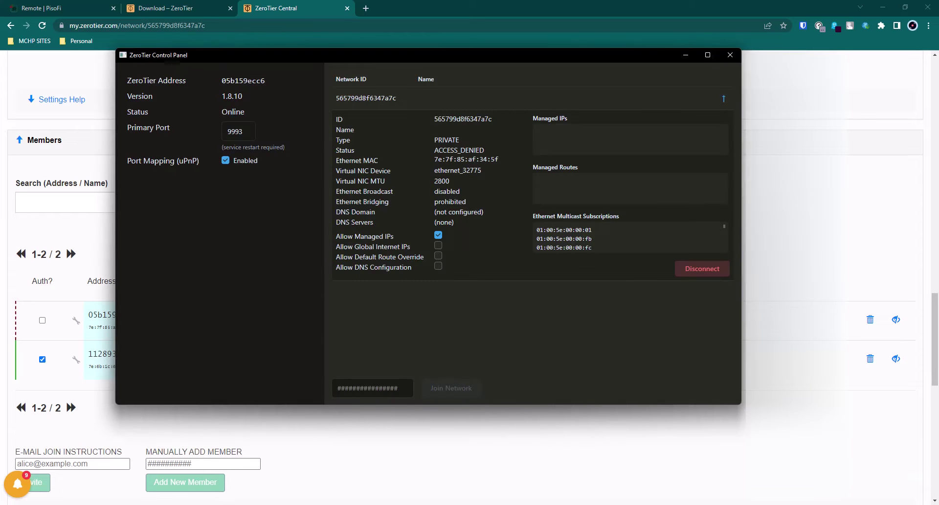
pyautogui.click(432, 504)
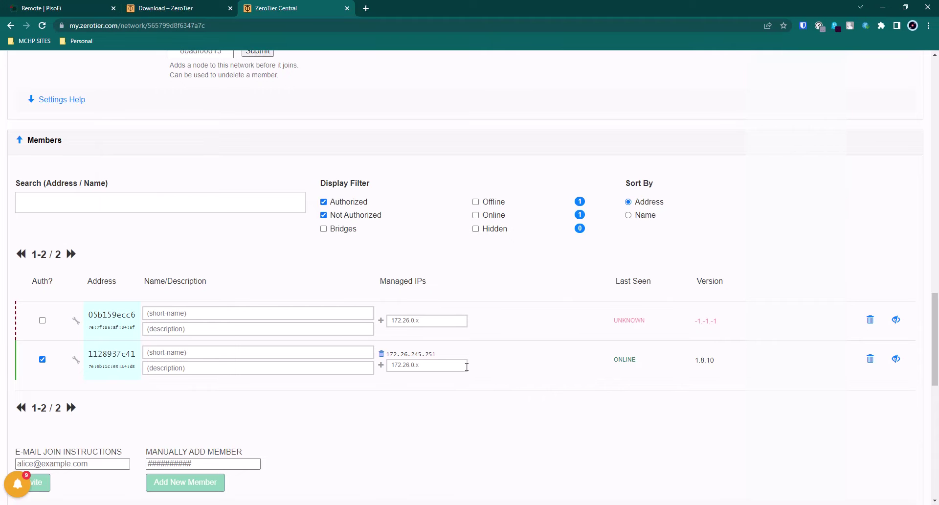
# Open the PisoFi machine's managed IP 172.26.245.251 in a new browser tab and return to ZeroTier Central.
pyautogui.click(366, 8)
pyautogui.click(364, 29)
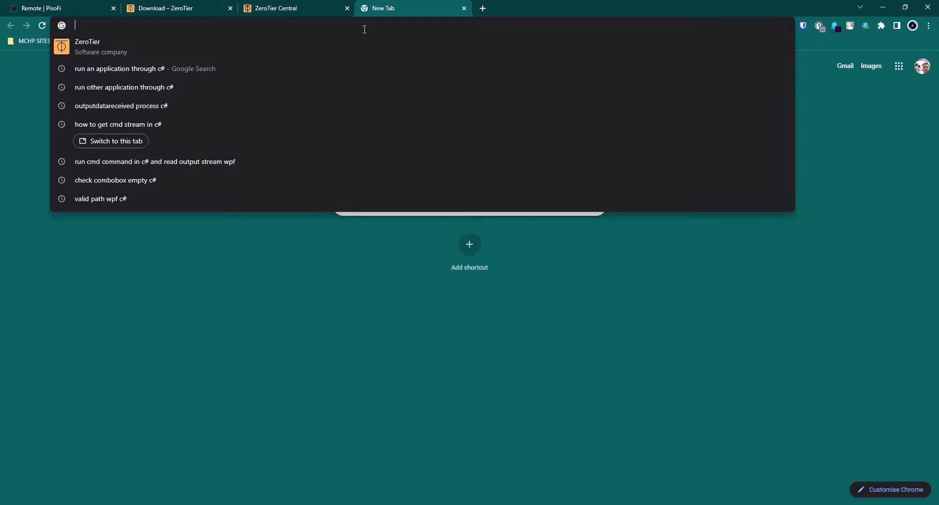
pyautogui.press('super+v')
pyautogui.click(135, 162)
pyautogui.press('Return')
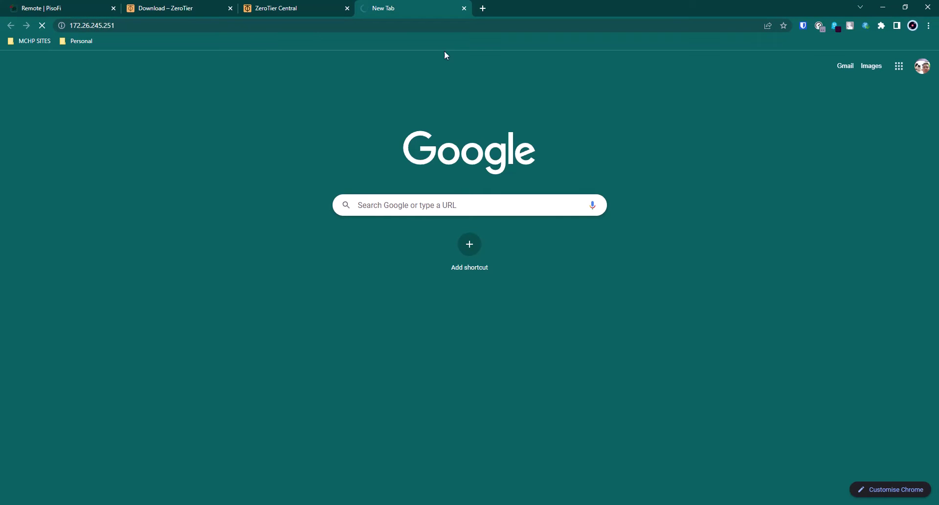
pyautogui.click(276, 6)
pyautogui.click(414, 6)
pyautogui.click(309, 6)
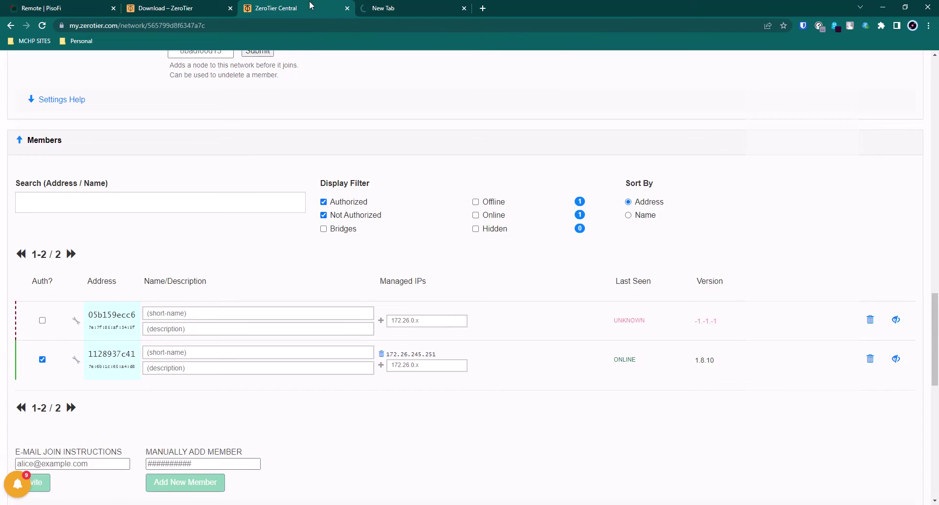
# Compare the computer's ZeroTier address with the member awaiting authorization, and check the page at 172.26.245.251.
pyautogui.moveTo(31, 281); pyautogui.dragTo(52, 290)
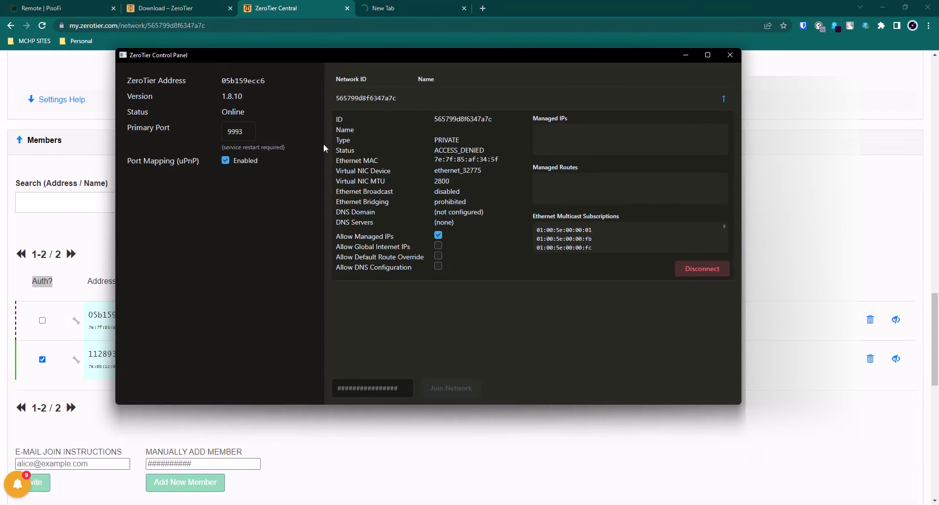
pyautogui.moveTo(270, 80); pyautogui.dragTo(221, 81)
pyautogui.click(253, 71)
pyautogui.moveTo(320, 58); pyautogui.dragTo(374, 66)
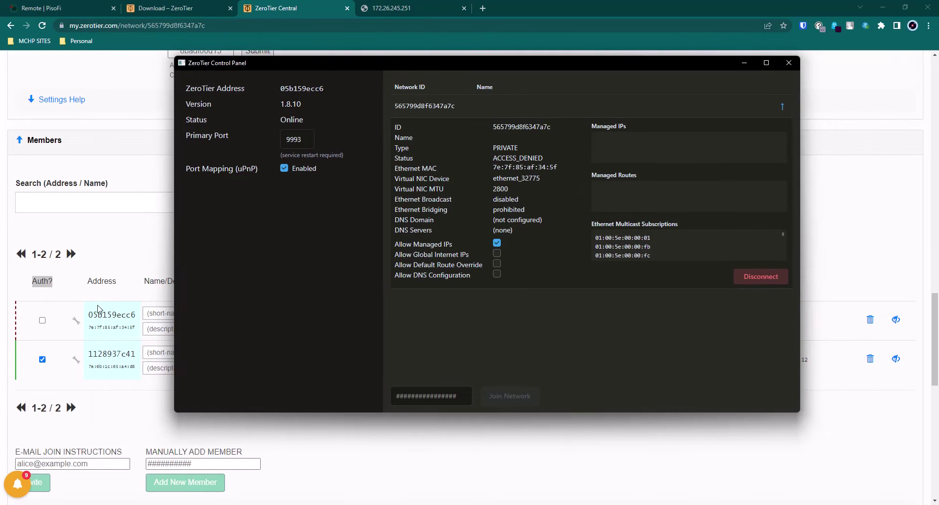
pyautogui.click(71, 8)
pyautogui.click(471, 332)
pyautogui.click(392, 7)
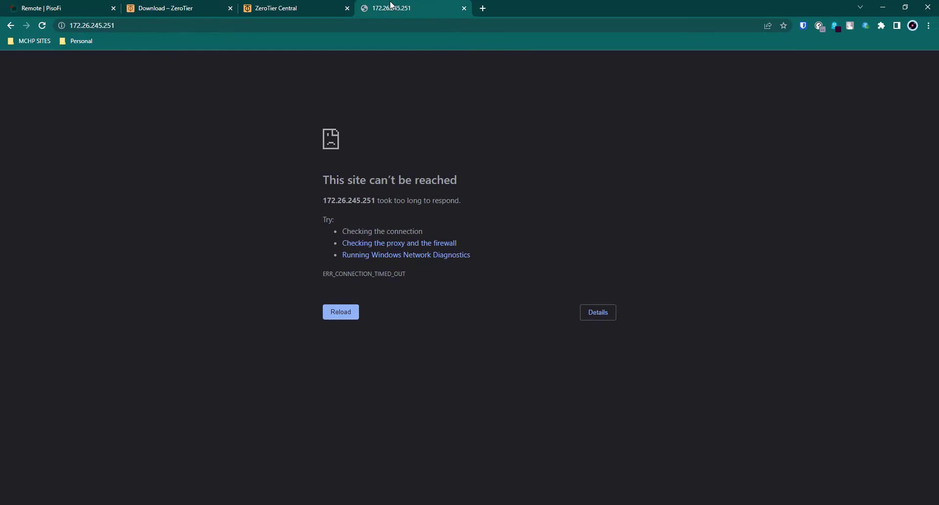
# Review the authorization, managed IPs and last-seen status of both members in ZeroTier Central.
pyautogui.click(309, 6)
pyautogui.scroll(7, 281, 120)
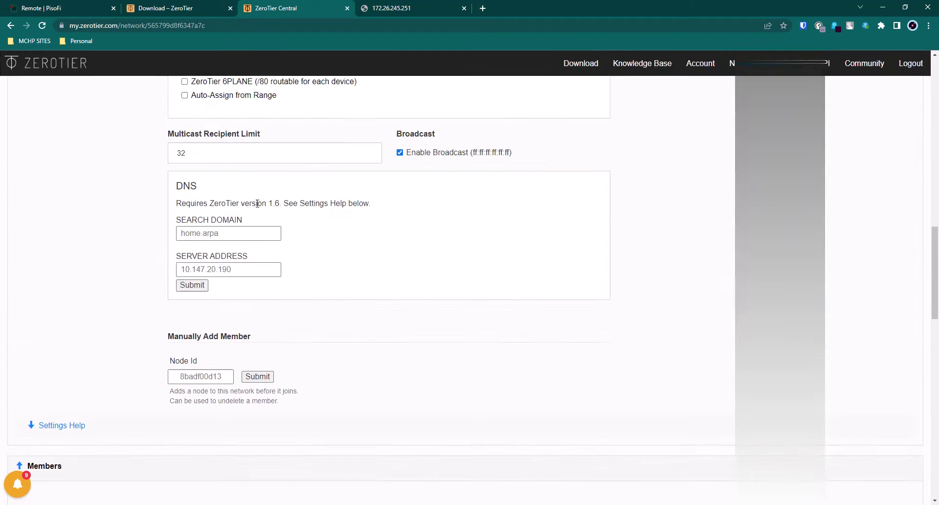
pyautogui.scroll(-9, 309, 342)
pyautogui.scroll(-1, 309, 345)
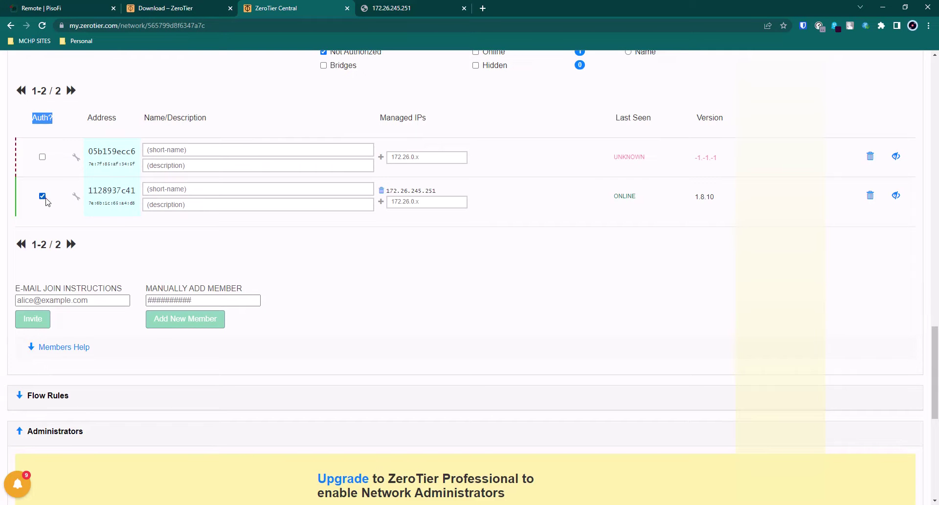
pyautogui.scroll(3, 277, 251)
pyautogui.click(415, 415)
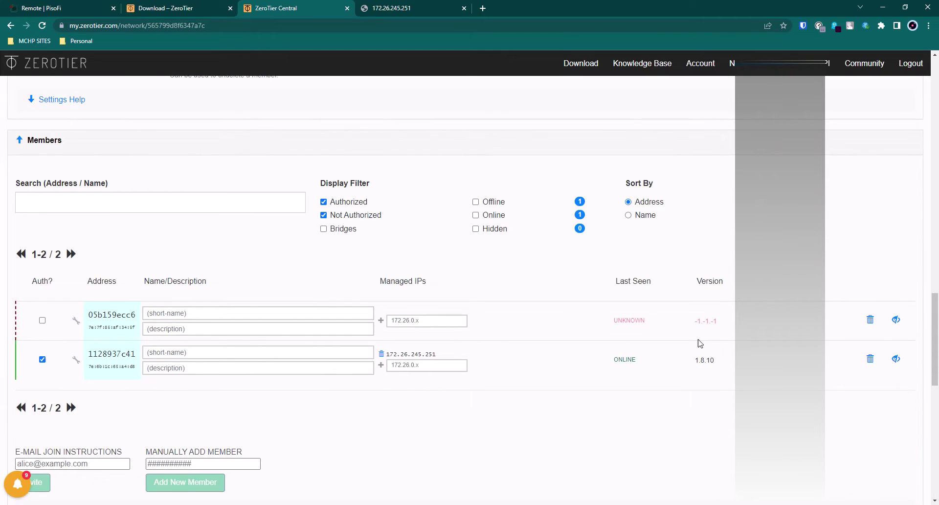
# Try to manually add the Windows computer to the network with node ID 5b159ecc6.
pyautogui.scroll(3, 204, 324)
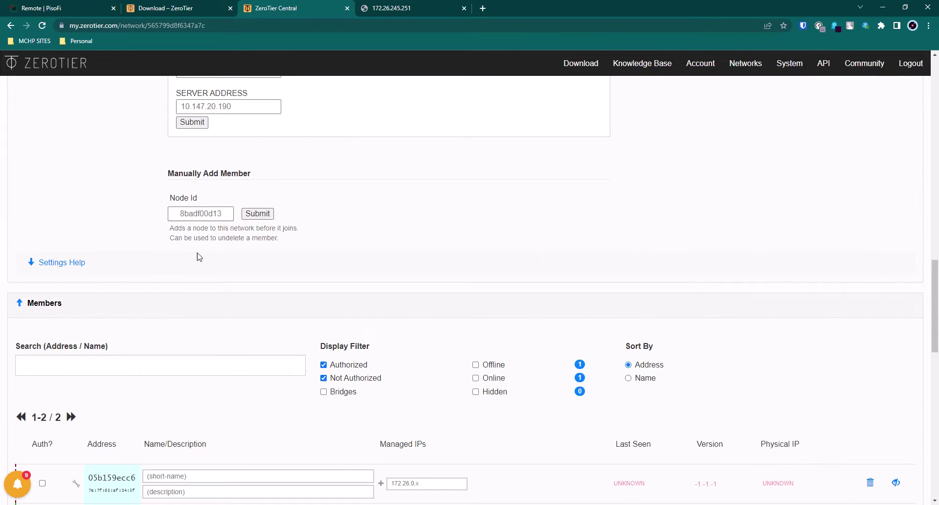
pyautogui.click(192, 216)
pyautogui.hotkey('ctrl', 'v')
pyautogui.hotkey('alt', 'Tab')
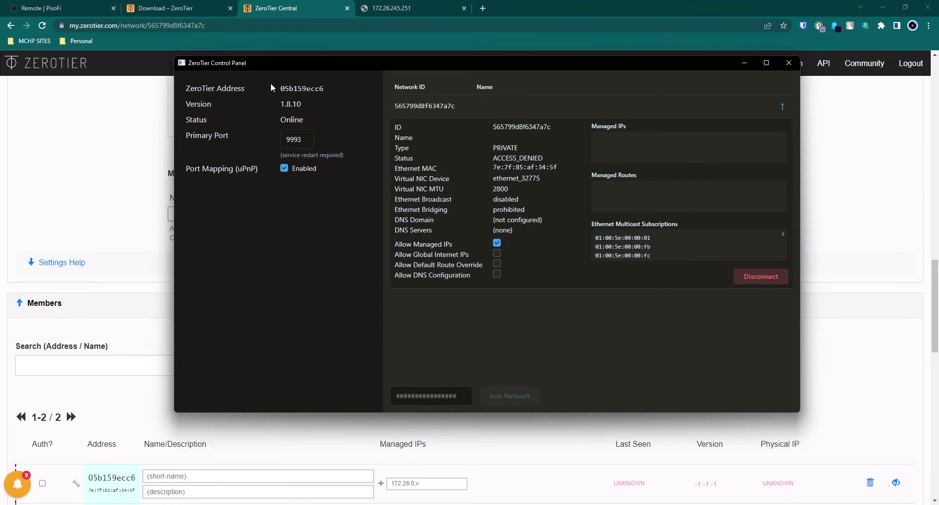
pyautogui.rightClick(295, 76)
pyautogui.click(316, 84)
pyautogui.click(171, 213)
pyautogui.hotkey('ctrl', 'a')
pyautogui.hotkey('ctrl', 'v')
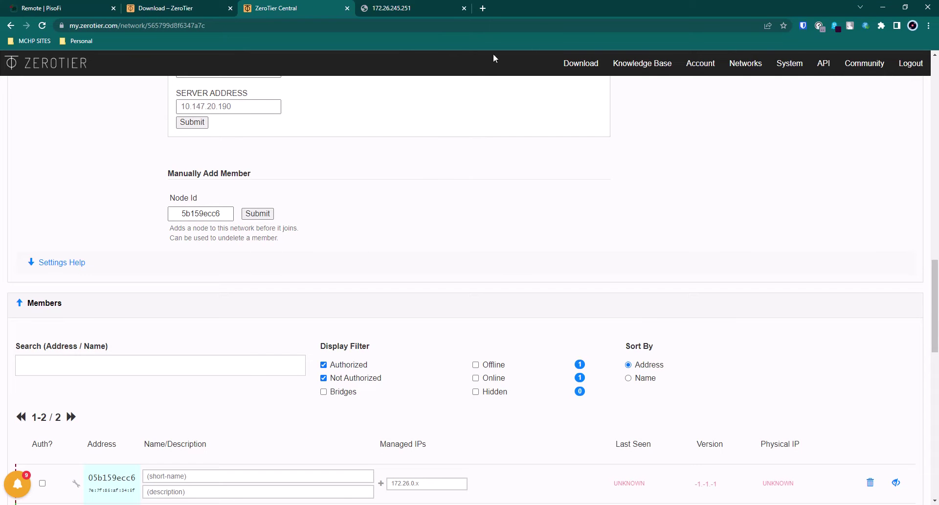
pyautogui.click(259, 215)
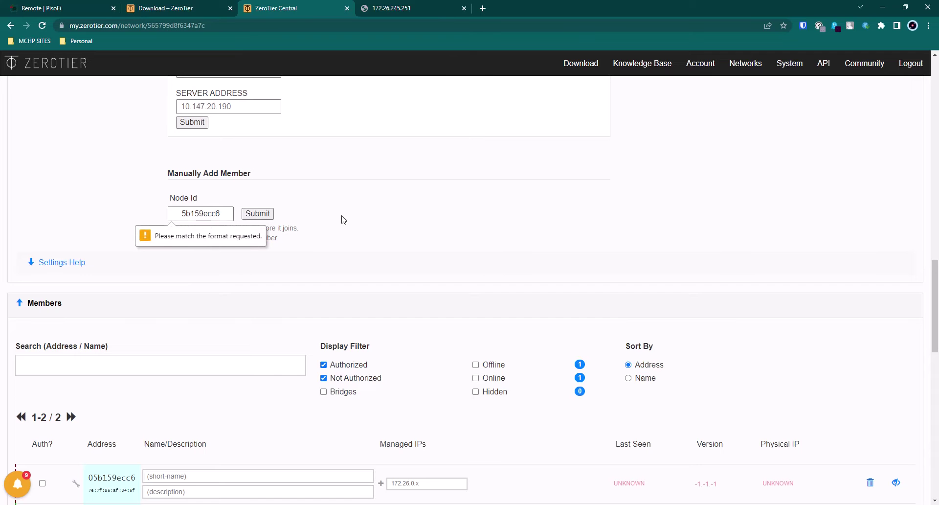
pyautogui.click(255, 214)
# Copy the computer's full ZeroTier address and manually add it to the network as node ID 05b159ecc6.
pyautogui.click(181, 213)
pyautogui.hotkey('alt', 'Tab')
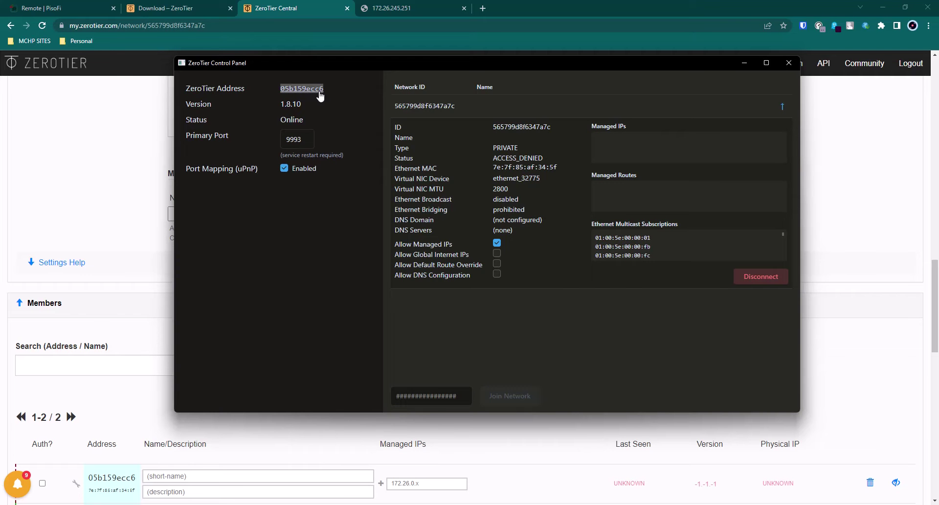
pyautogui.click(130, 125)
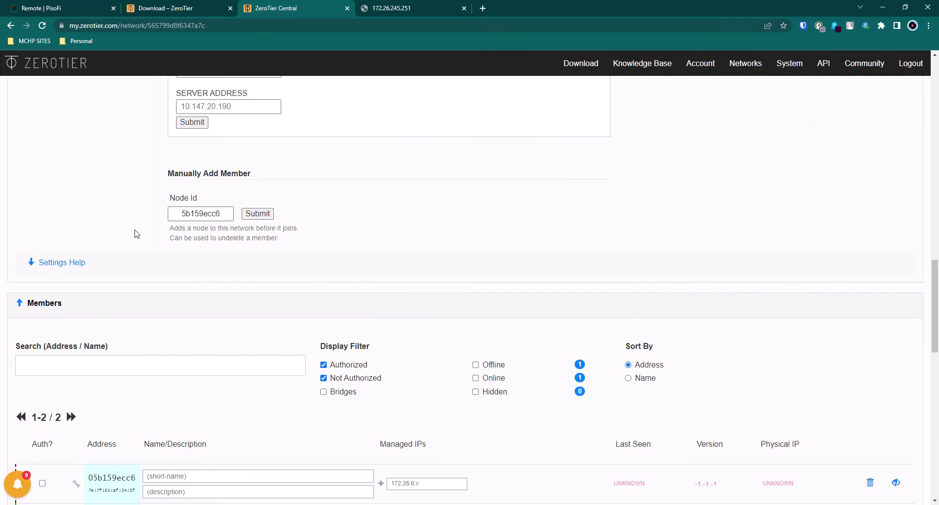
pyautogui.moveTo(218, 216); pyautogui.dragTo(104, 220)
pyautogui.hotkey('ctrl', 'v')
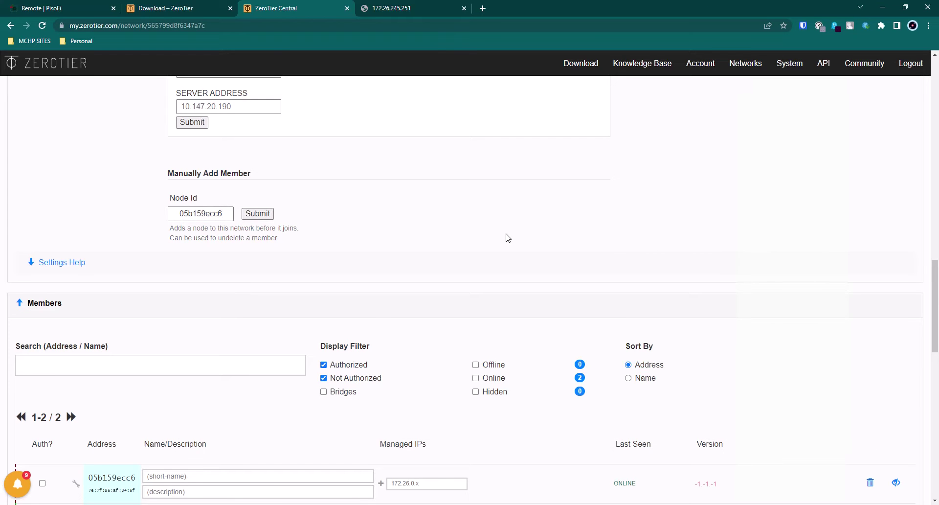
# Reload the network page and check the authorization, managed IPs and online status of both members.
pyautogui.scroll(-3, 506, 236)
pyautogui.scroll(3, 288, 106)
pyautogui.scroll(-3, 346, 419)
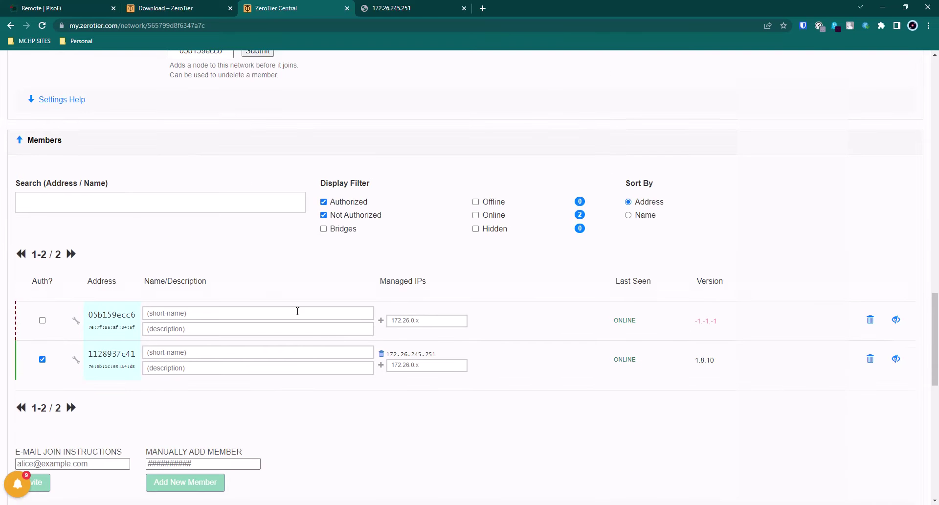
pyautogui.click(42, 26)
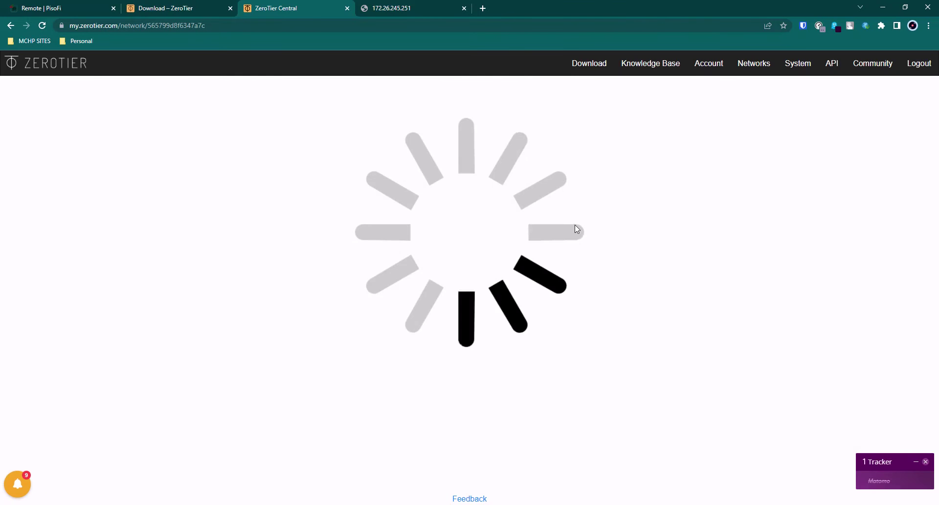
pyautogui.scroll(-15, 575, 250)
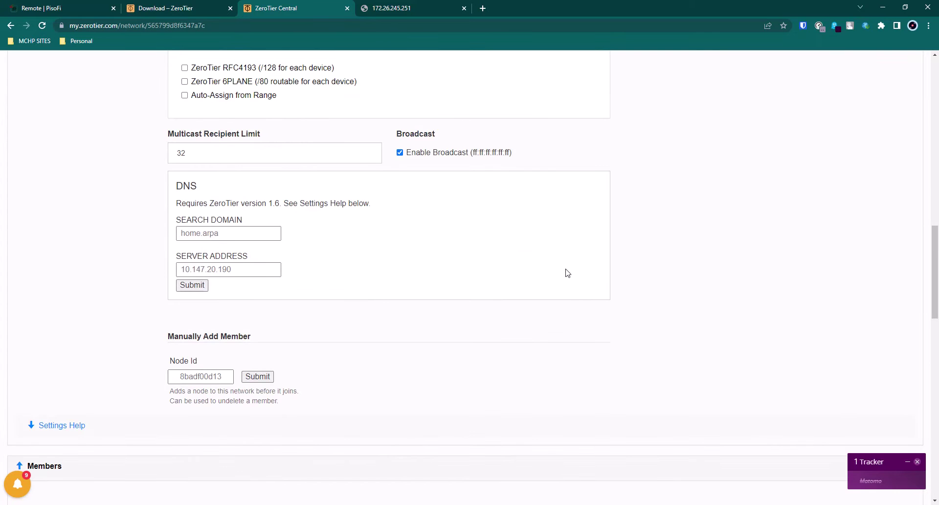
pyautogui.scroll(-6, 569, 272)
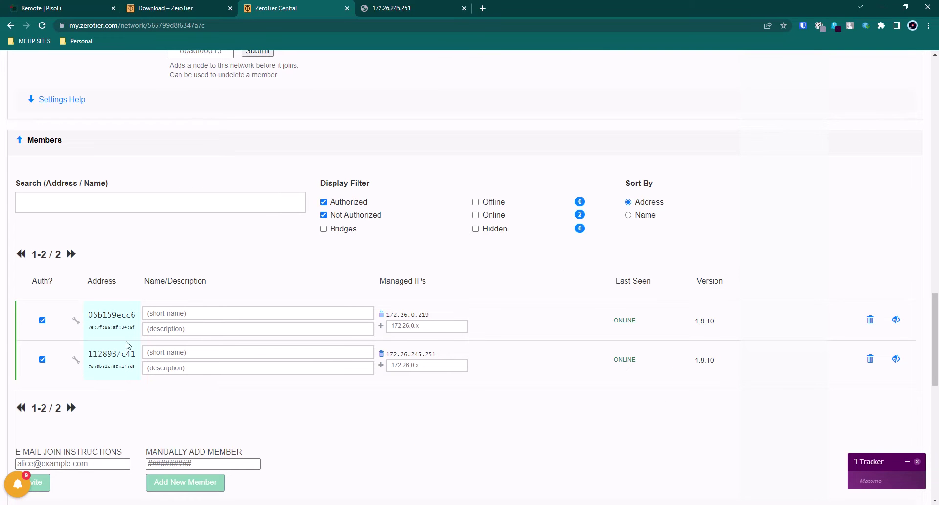
pyautogui.scroll(3, 329, 366)
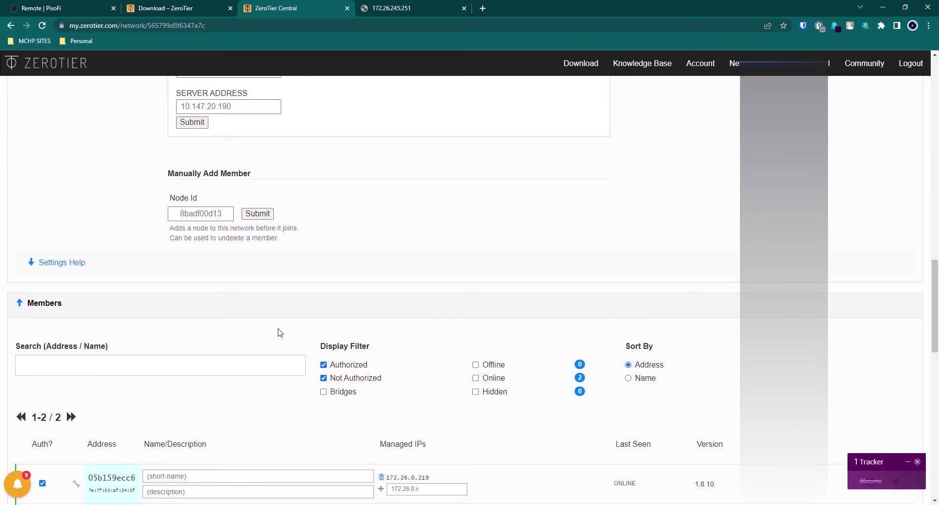
pyautogui.scroll(-6, 147, 210)
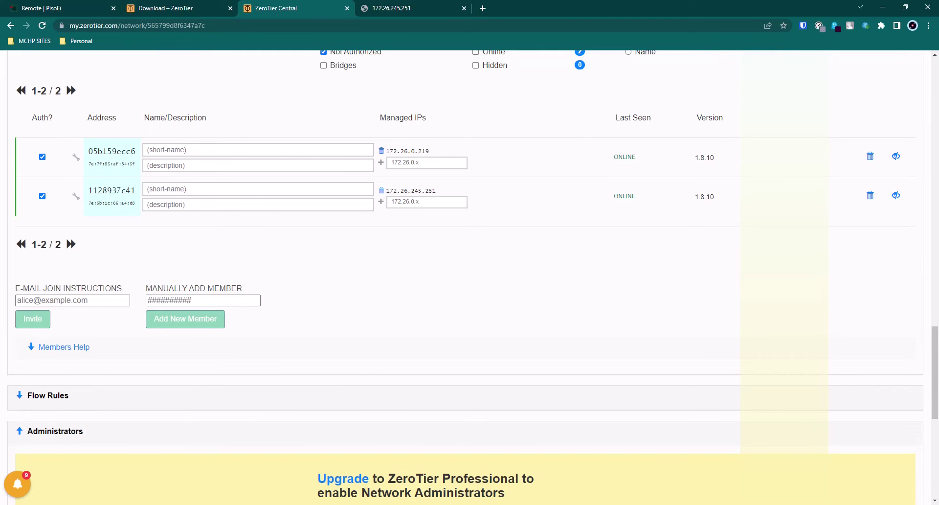
# Reload the page at 172.26.245.251 and check the joined network's details in the ZeroTier Control Panel.
pyautogui.click(452, 6)
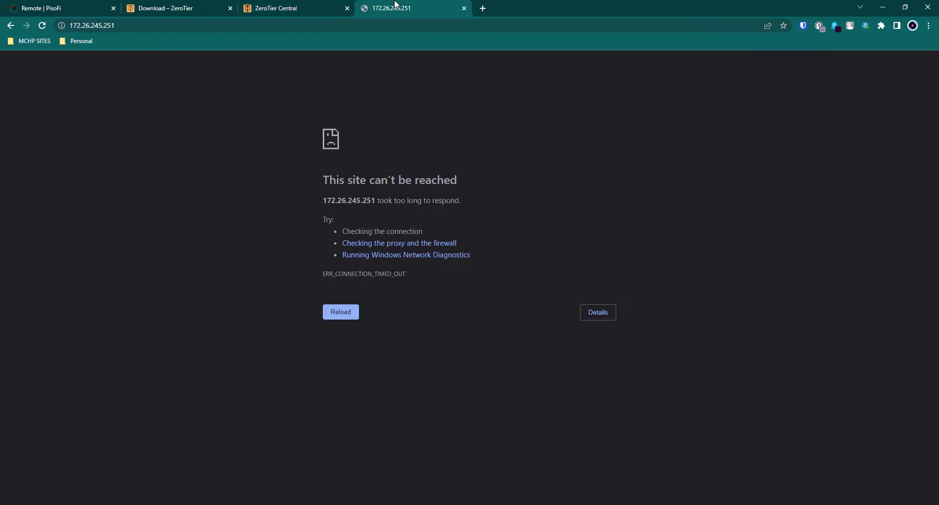
pyautogui.click(293, 7)
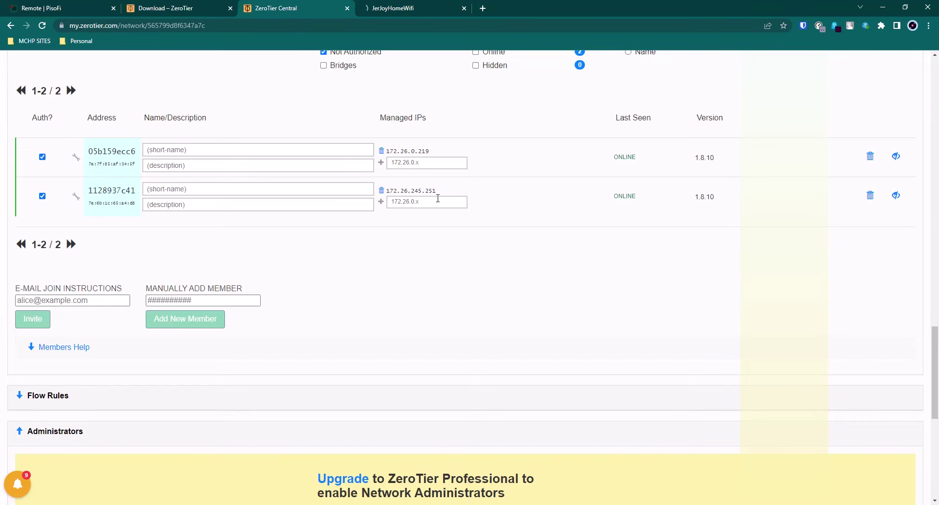
pyautogui.click(401, 7)
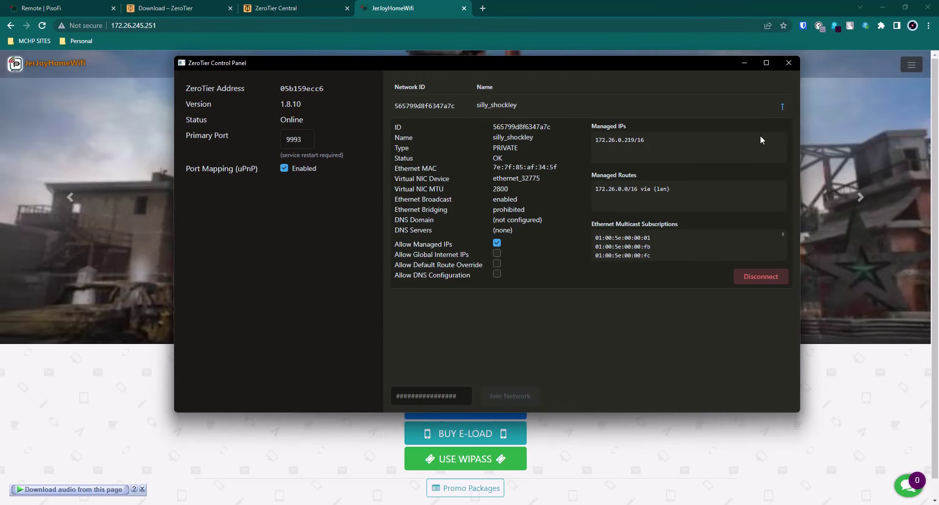
# Collapse and reopen the silly_shockley network's details in the ZeroTier Control Panel and minimize the window.
pyautogui.click(777, 114)
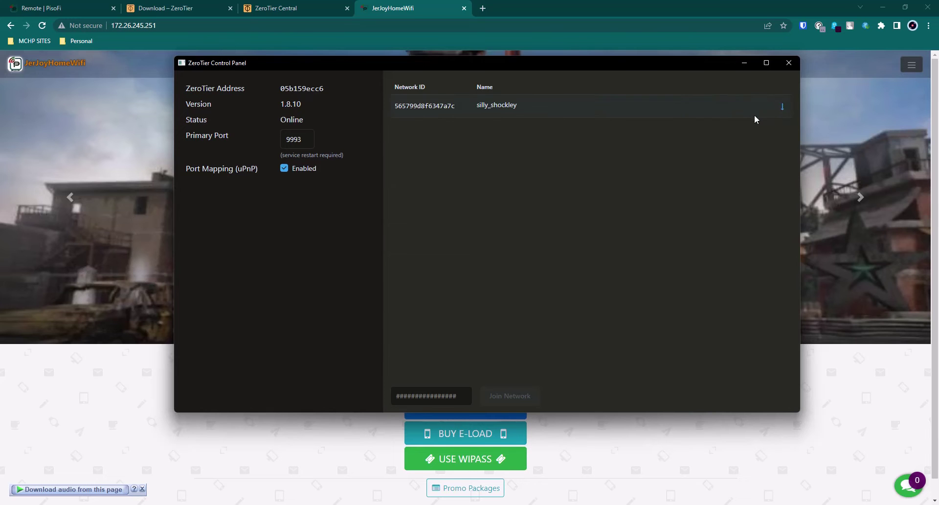
pyautogui.click(593, 110)
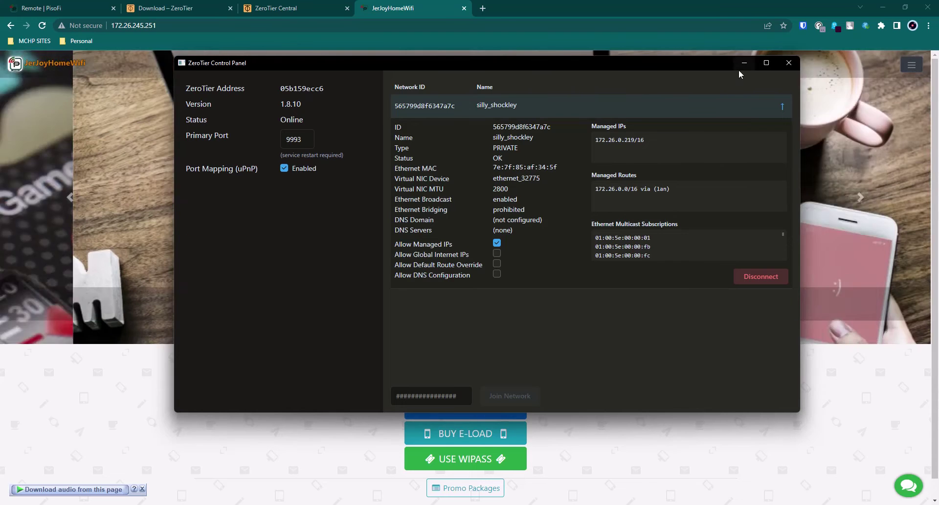
pyautogui.click(744, 64)
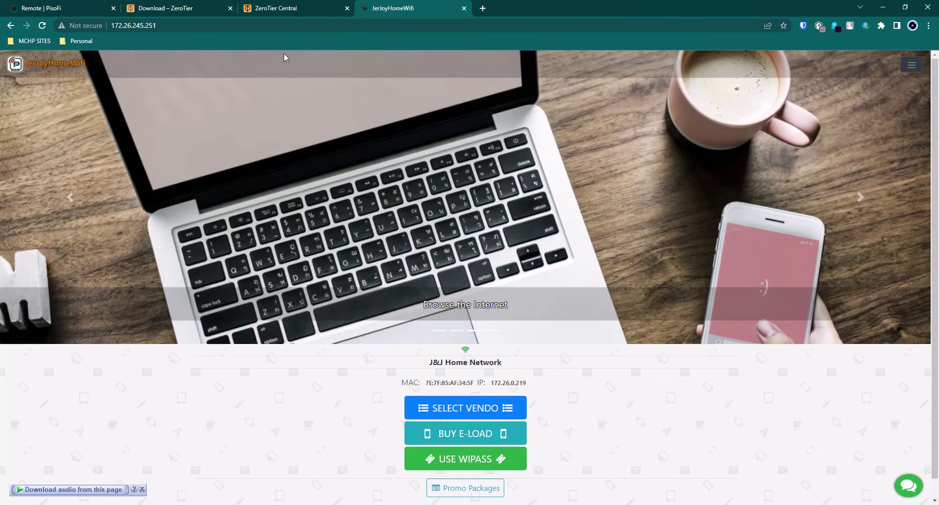
# Compare the PisoFi machine's managed IP in the ZeroTier Central member list with the address of the open portal page.
pyautogui.click(296, 6)
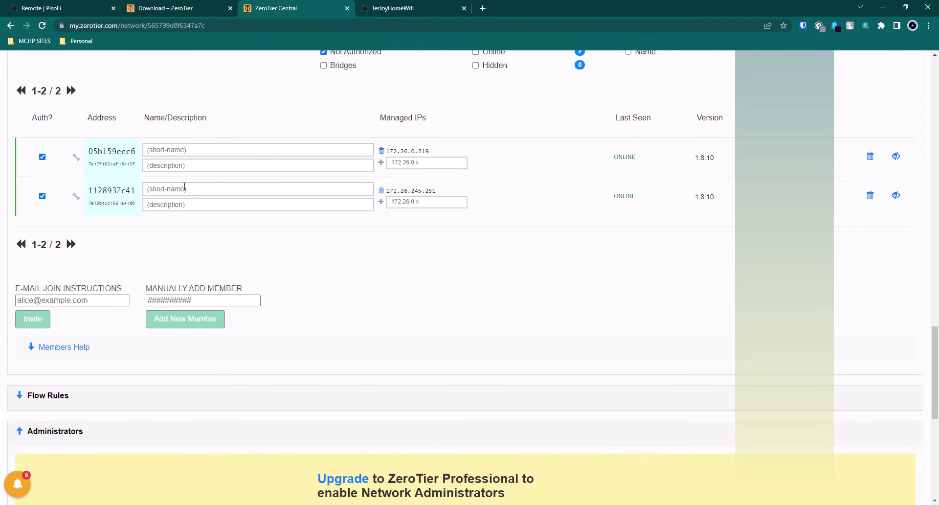
pyautogui.moveTo(428, 192); pyautogui.dragTo(386, 8)
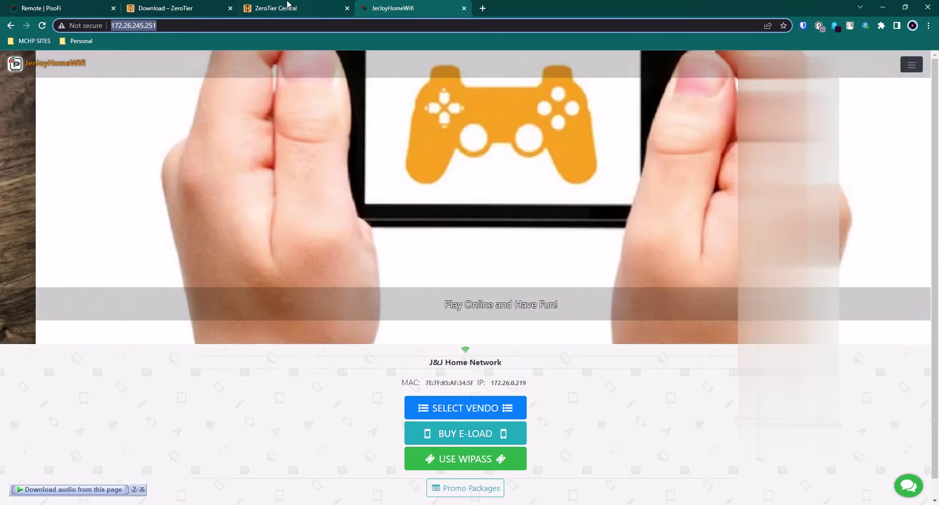
pyautogui.click(288, 6)
pyautogui.click(443, 186)
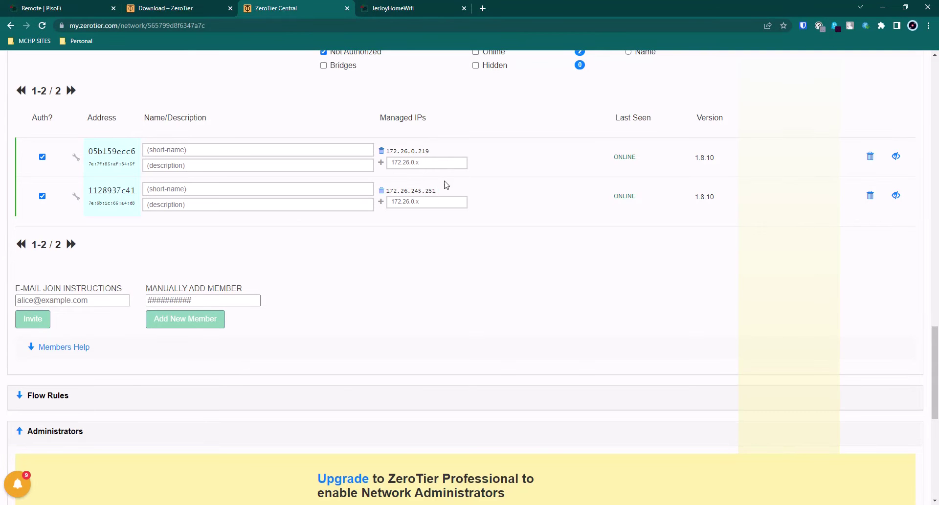
# Open the PisoFi admin page remotely at 172.26.245.251/admin.
pyautogui.click(397, 9)
pyautogui.click(174, 25)
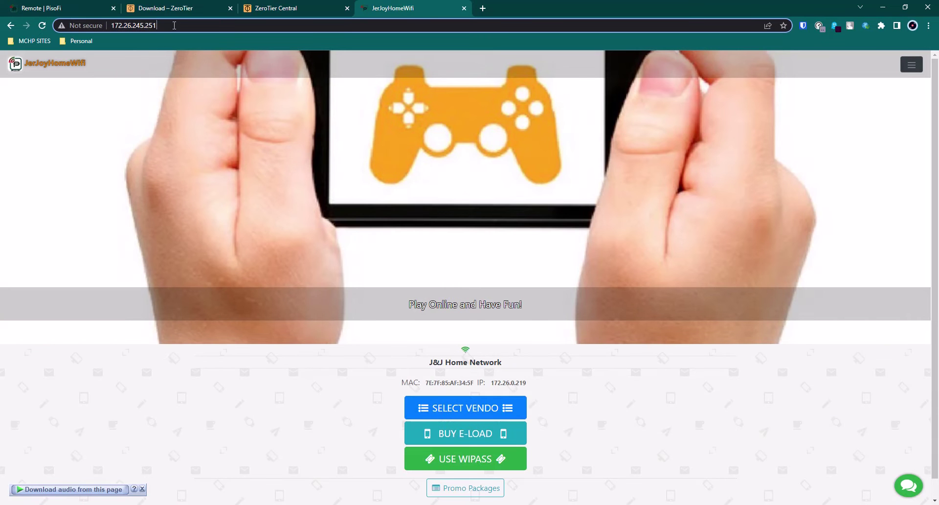
pyautogui.write('/admin')
pyautogui.press('Return')
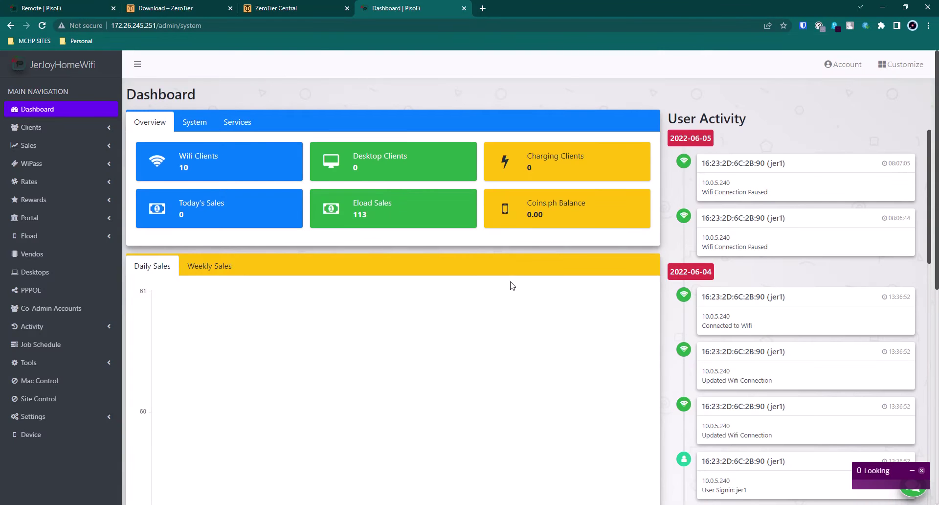
# Look through the remotely opened PisoFi dashboard, including its sales charts and user activity.
pyautogui.scroll(-10, 512, 286)
pyautogui.scroll(10, 509, 290)
pyautogui.scroll(-3, 505, 291)
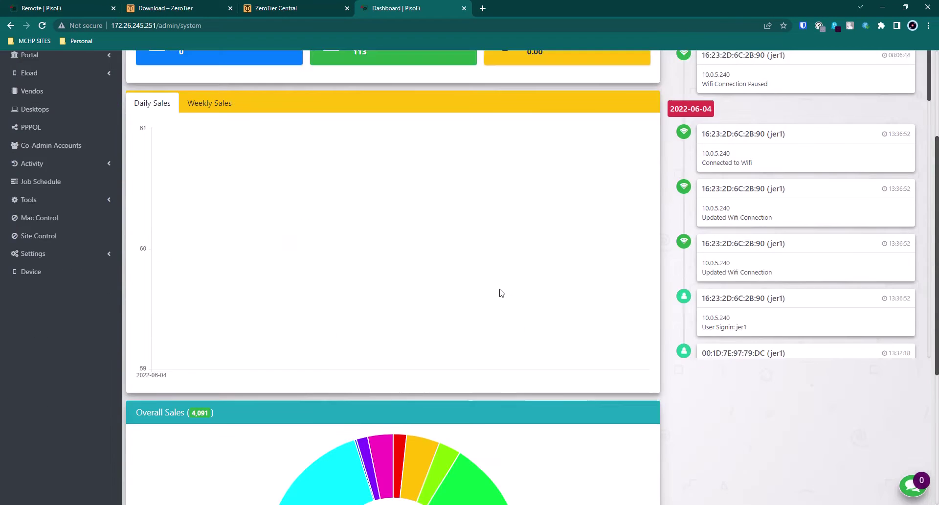
pyautogui.scroll(-5, 498, 286)
# Review the network page in ZeroTier Central from the member list up to the network ID and access control settings.
pyautogui.click(331, 6)
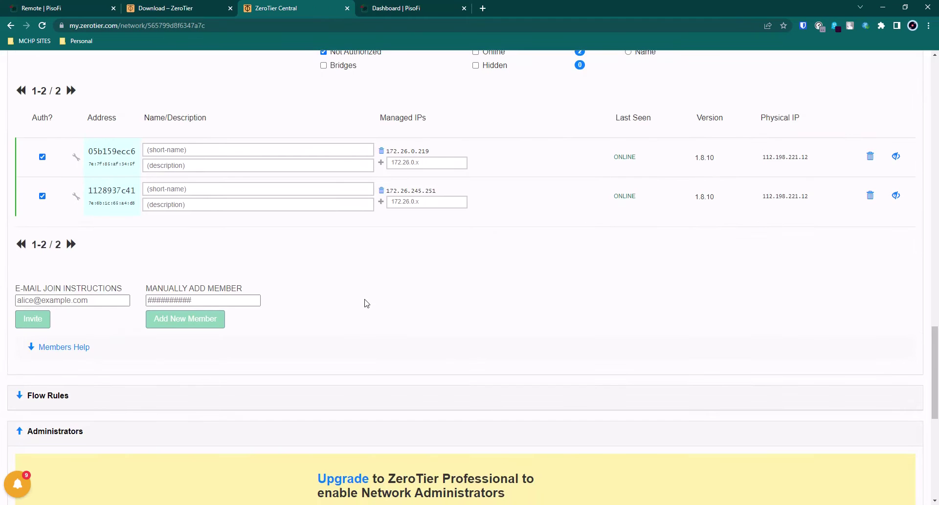
pyautogui.scroll(7, 365, 303)
pyautogui.scroll(-7, 364, 304)
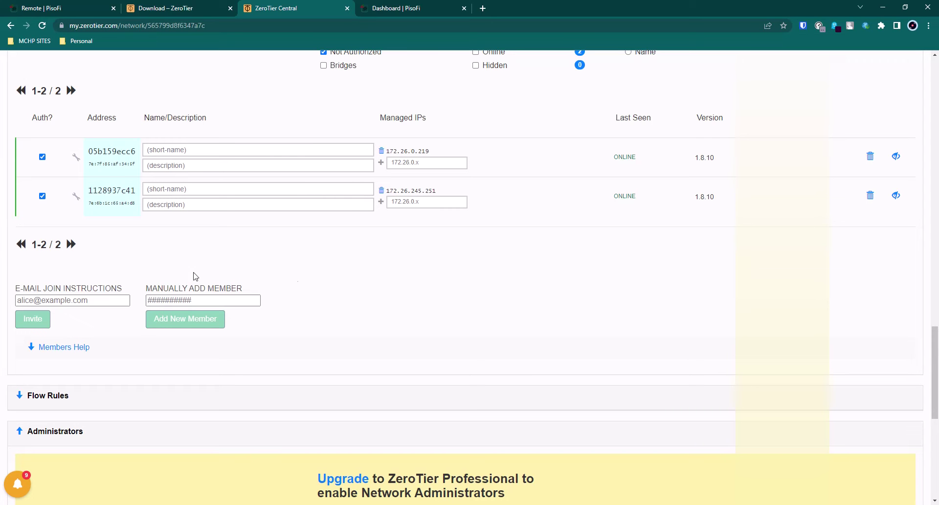
pyautogui.scroll(10, 463, 258)
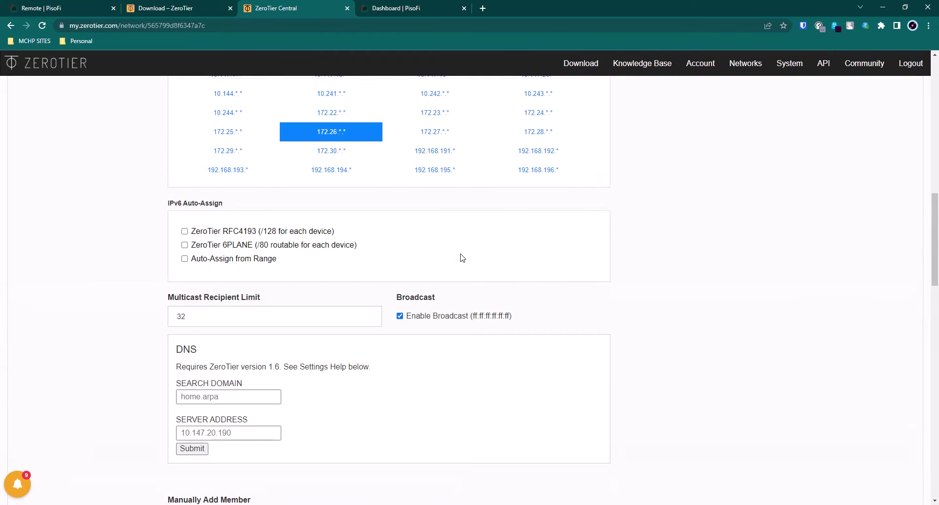
pyautogui.scroll(15, 459, 249)
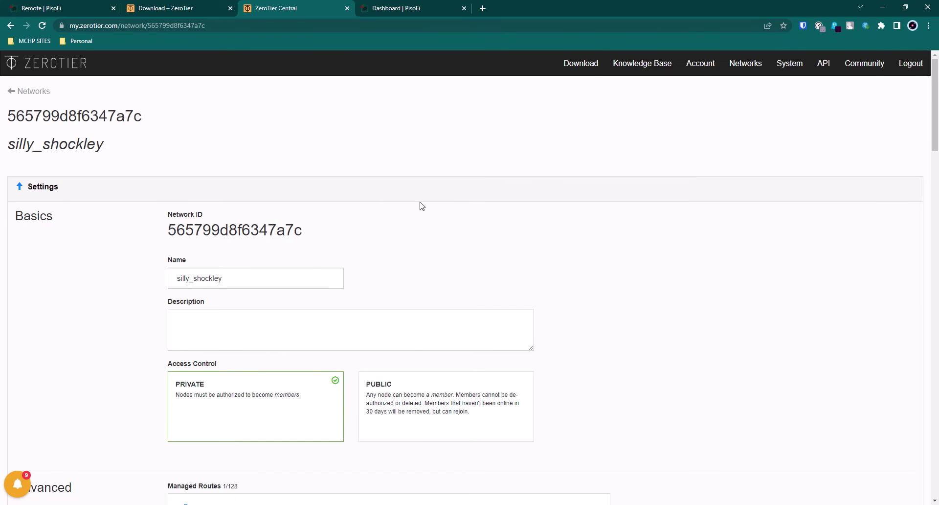
# Check the available Remote Manager options and the ZeroTier network info in PisoFi's Remote settings.
pyautogui.click(81, 6)
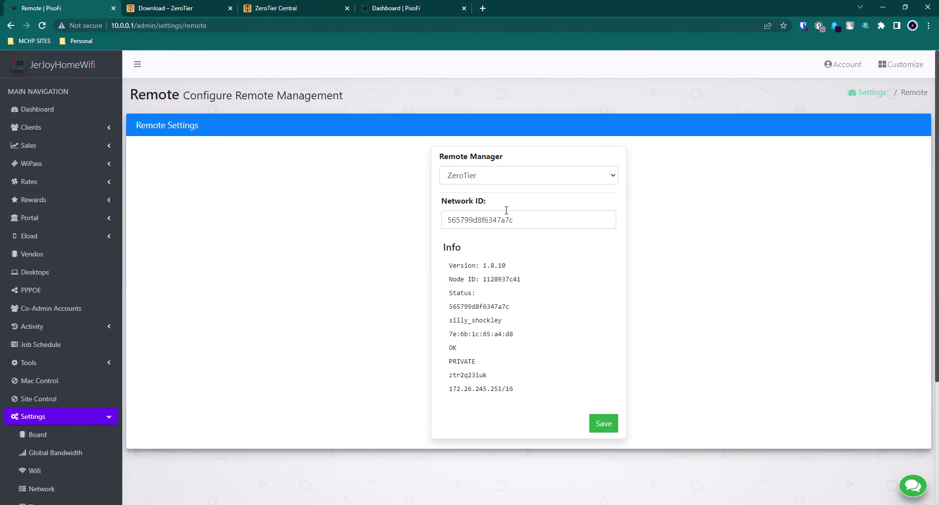
pyautogui.click(615, 179)
pyautogui.click(615, 179)
pyautogui.click(614, 179)
pyautogui.click(603, 190)
pyautogui.click(611, 175)
pyautogui.click(600, 201)
# Review the members and settings on the ZeroTier Central network page and the computer's connection in the ZeroTier Control Panel.
pyautogui.hotkey('ctrl', '3')
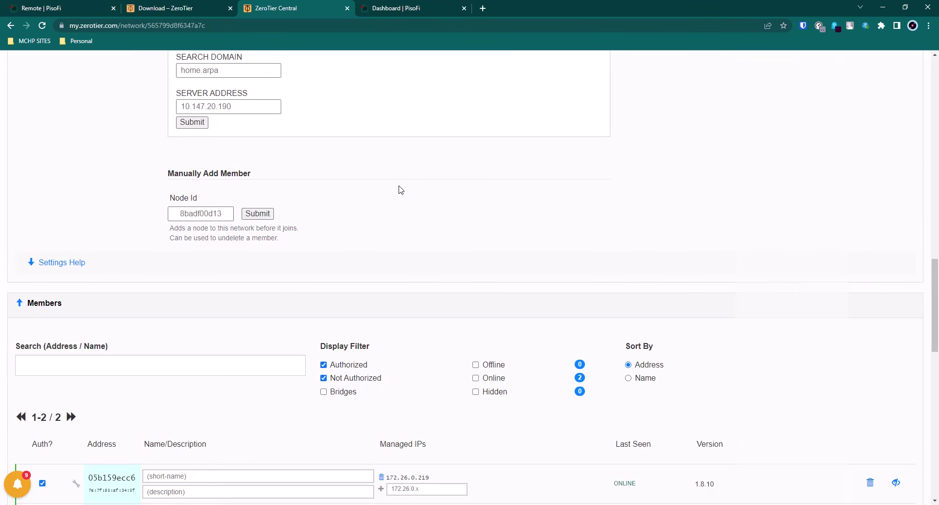
pyautogui.scroll(-3, 400, 190)
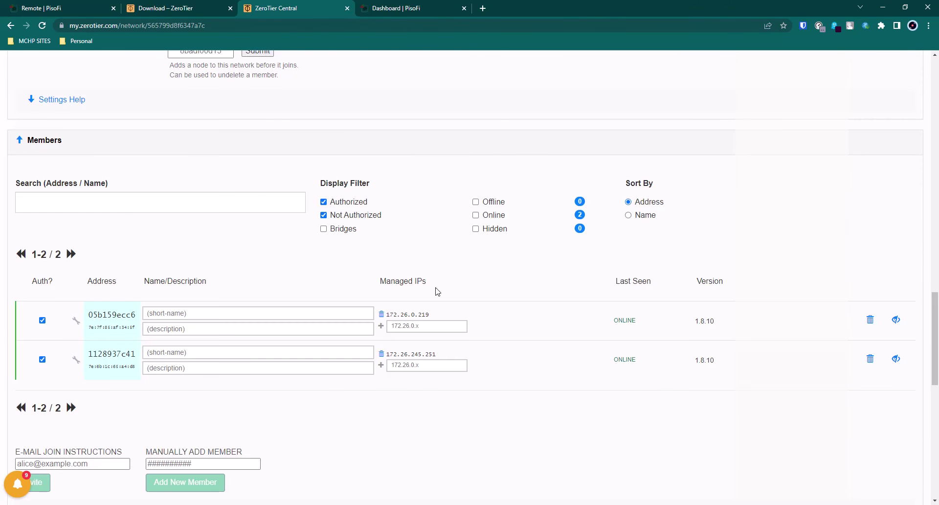
pyautogui.scroll(12, 446, 266)
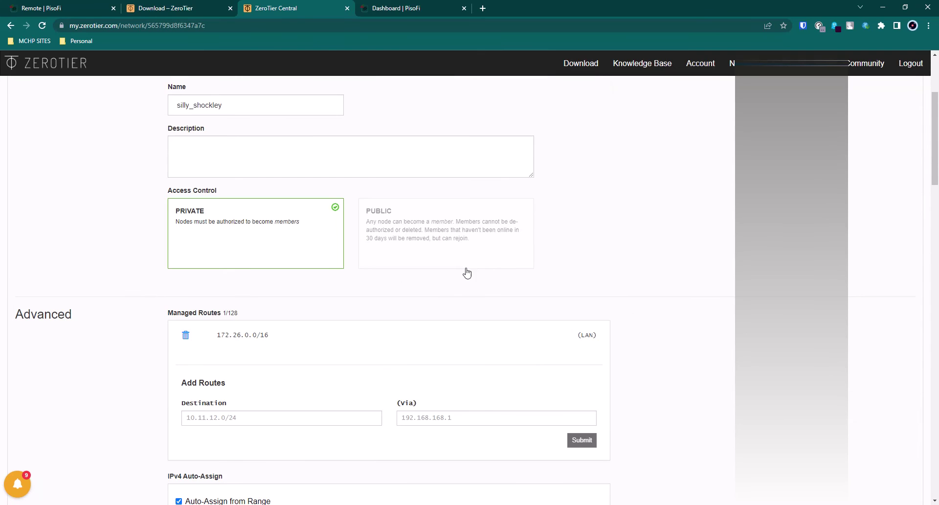
pyautogui.click(343, 504)
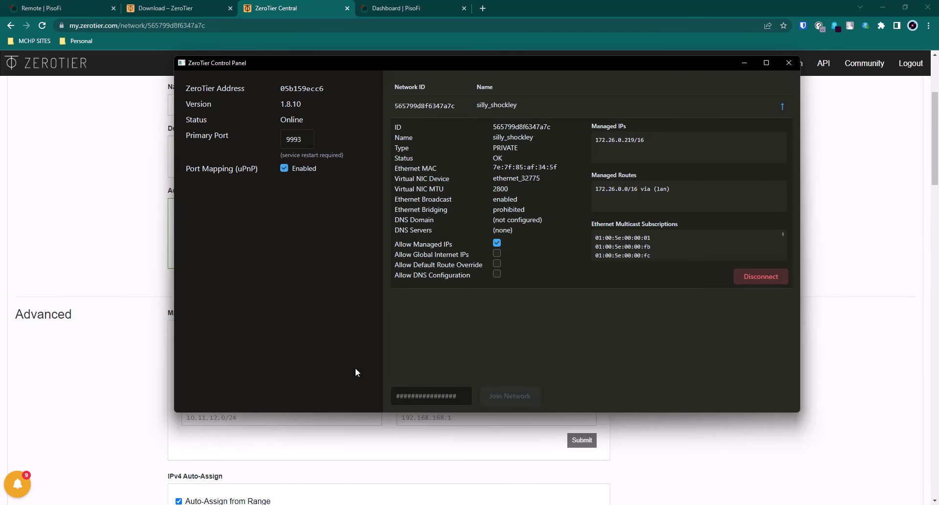
pyautogui.click(175, 283)
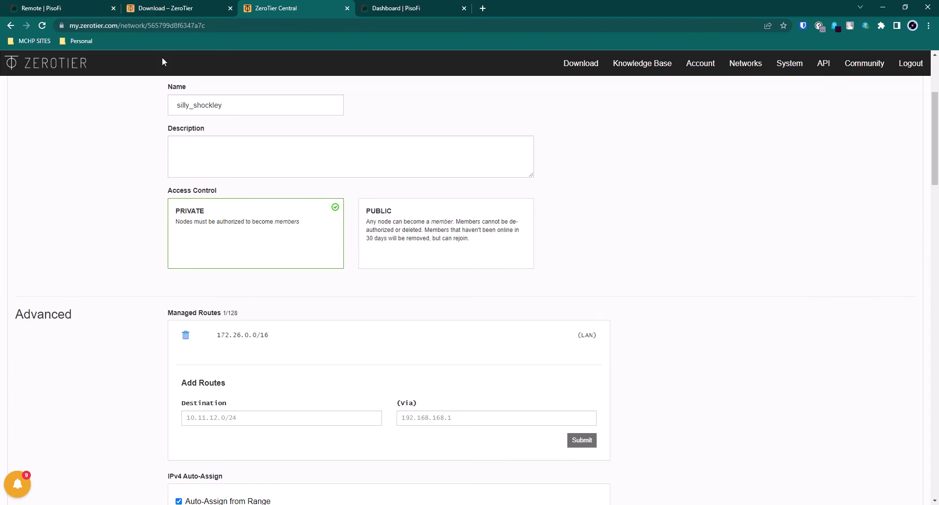
# View ZeroTier's download page, recheck the network's member list, and minimize the ZeroTier Control Panel.
pyautogui.click(188, 9)
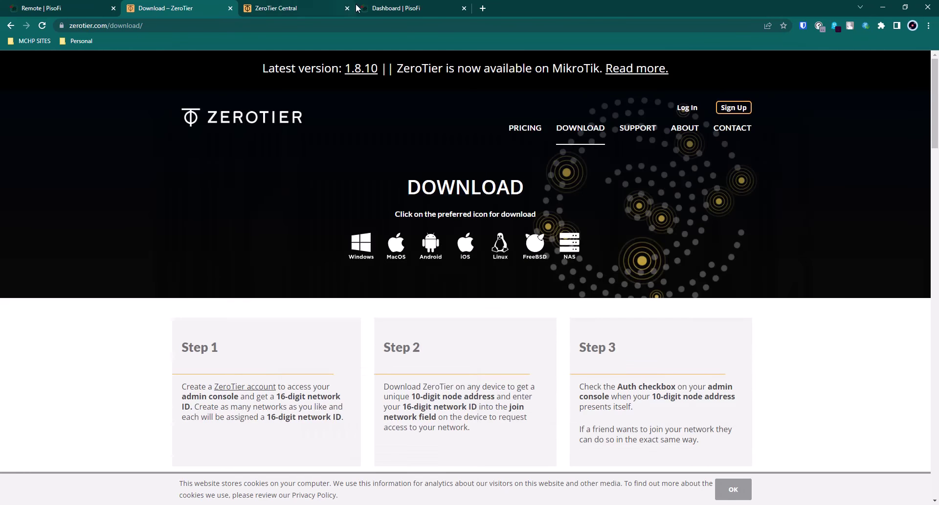
pyautogui.click(309, 6)
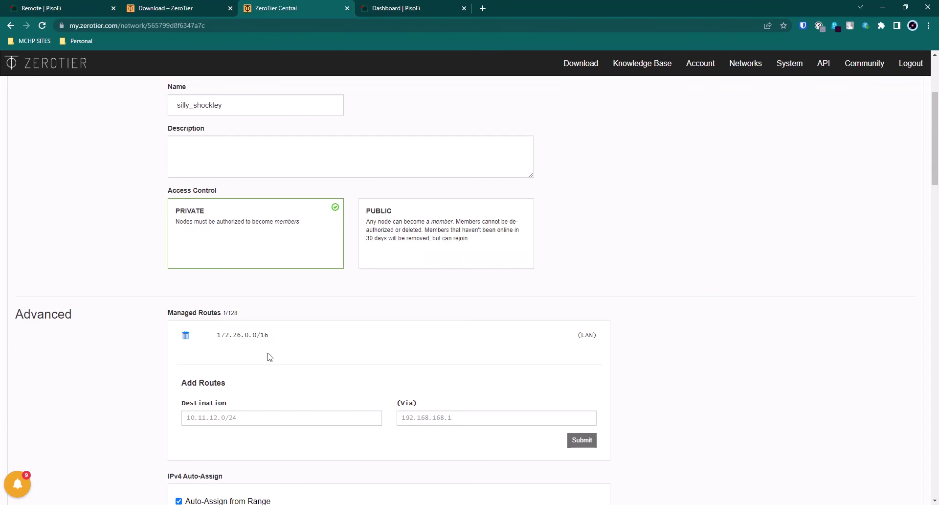
pyautogui.scroll(-5, 302, 262)
pyautogui.scroll(-15, 290, 368)
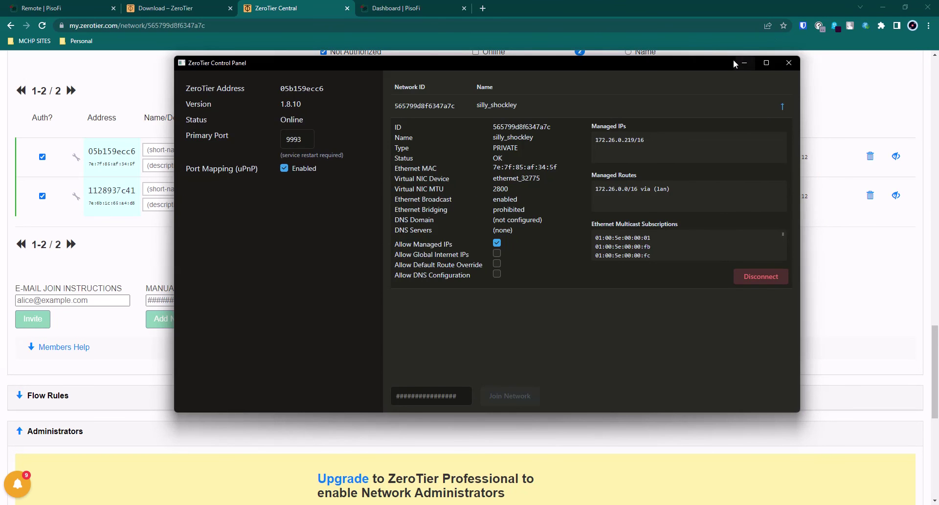
pyautogui.click(741, 64)
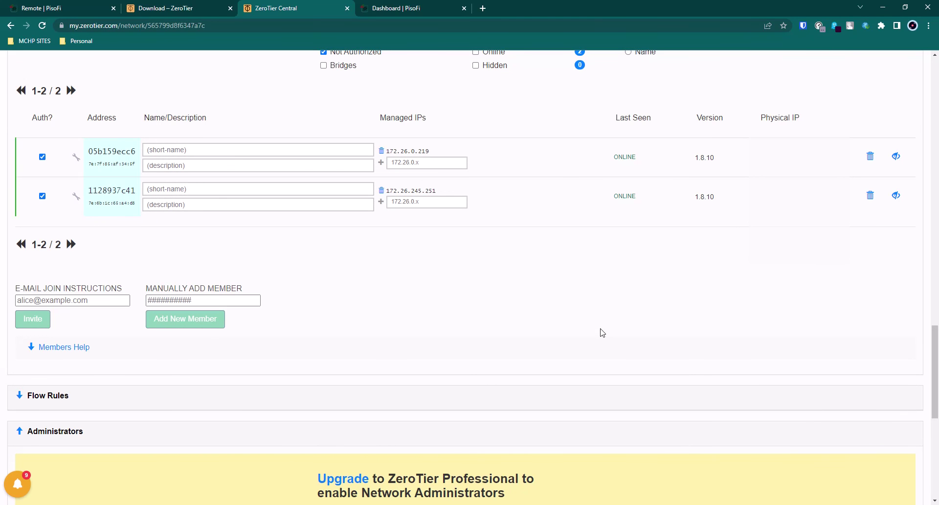